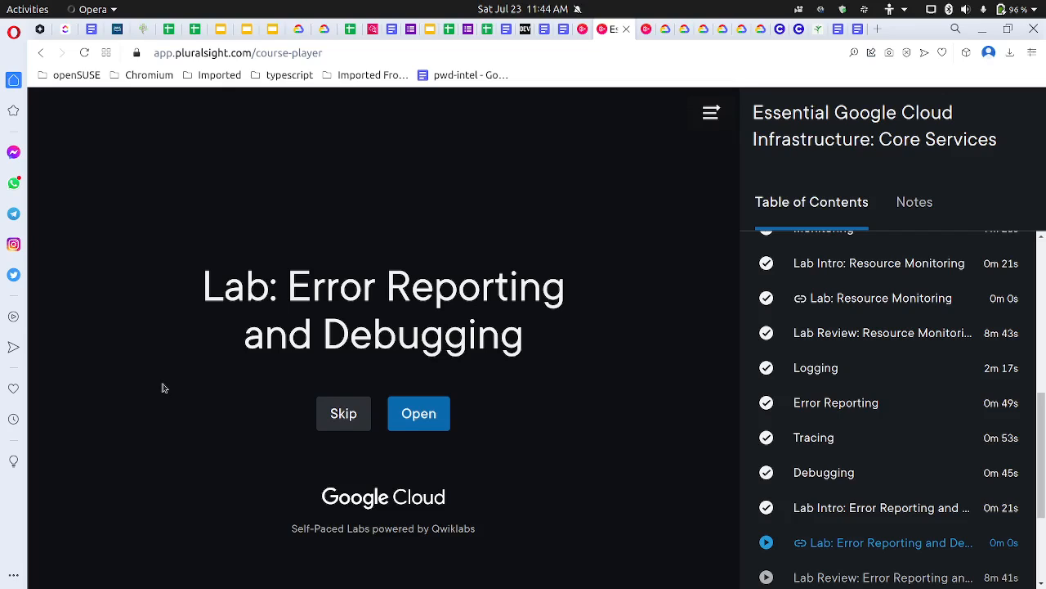
Step: Open the Error Reporting and Debugging lab in a private window and sign in to Pluralsight with the saved username and password
{"action": "right_click", "coordinate": [432, 412]}
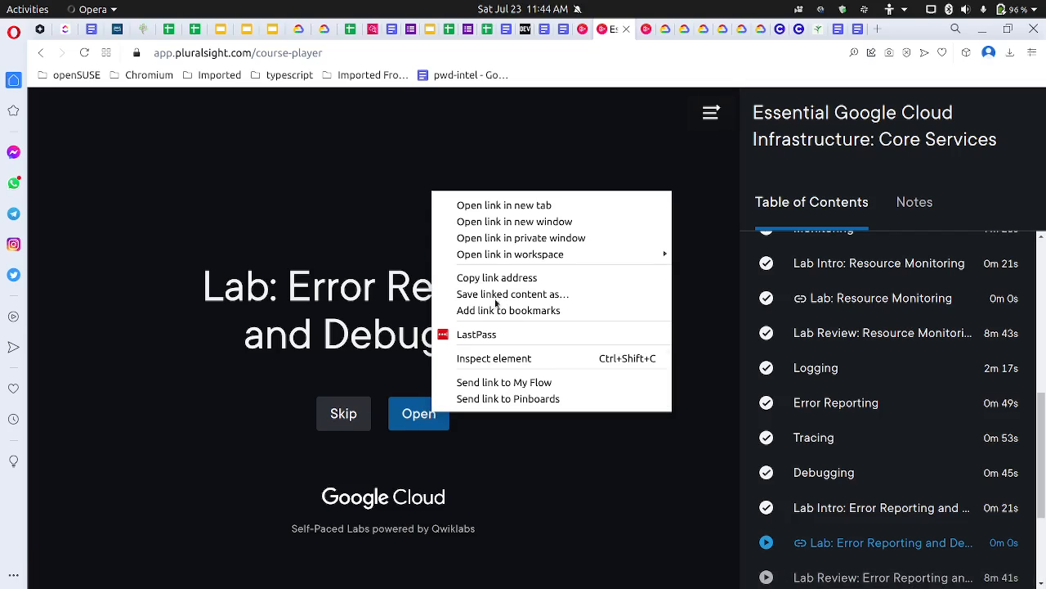
{"action": "left_click", "coordinate": [508, 239]}
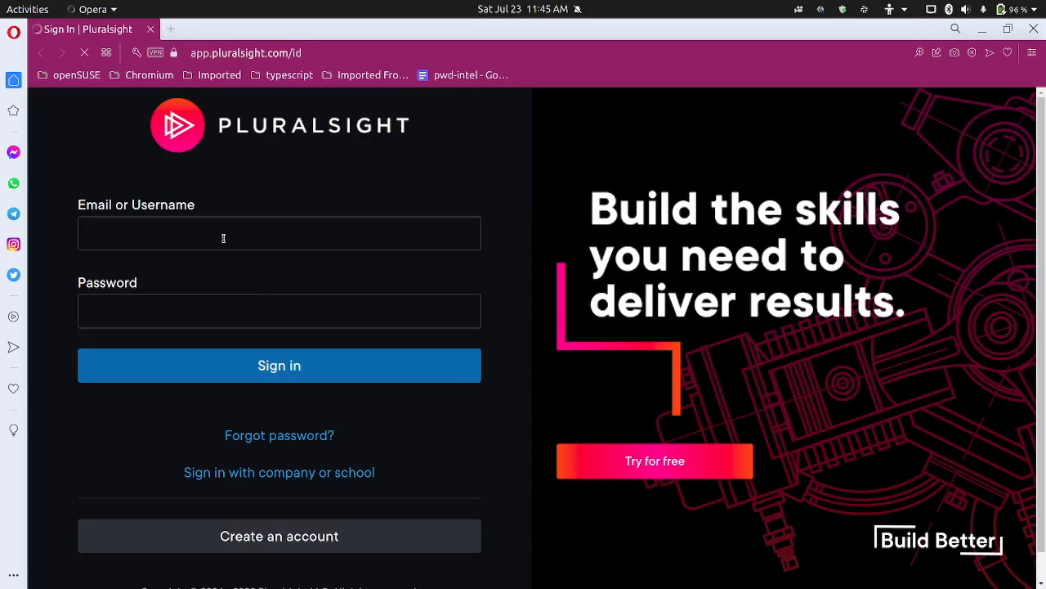
{"action": "left_click", "coordinate": [223, 238]}
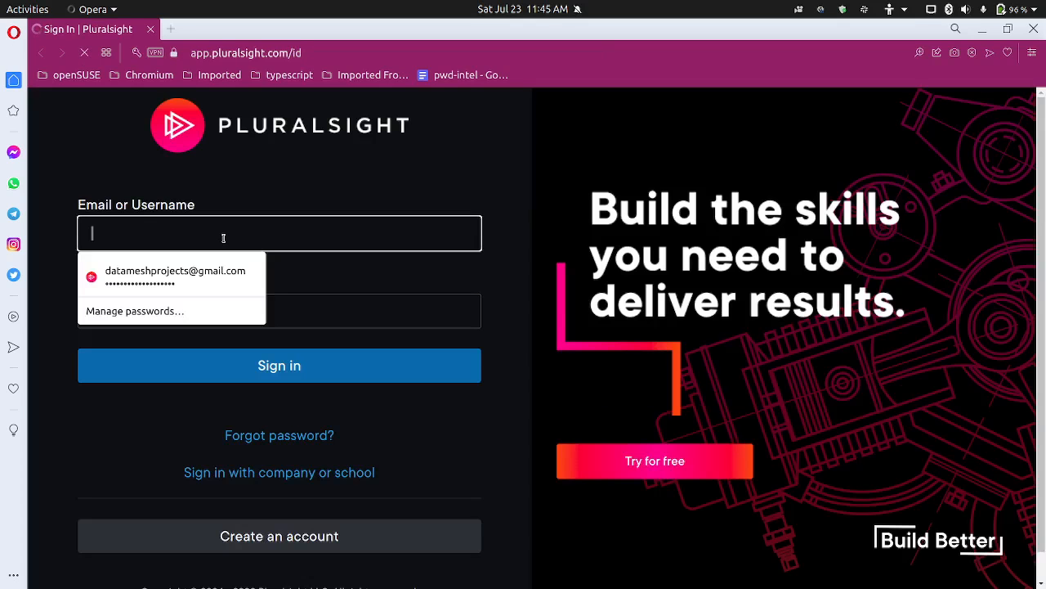
{"action": "left_click", "coordinate": [213, 269]}
{"action": "left_click", "coordinate": [259, 366]}
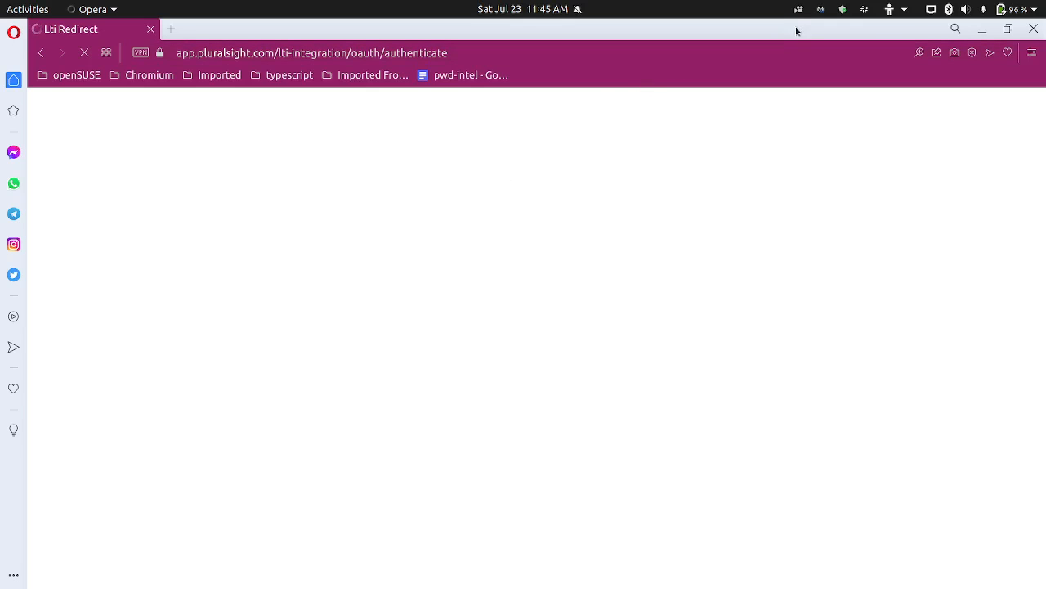
{"action": "left_click", "coordinate": [818, 9]}
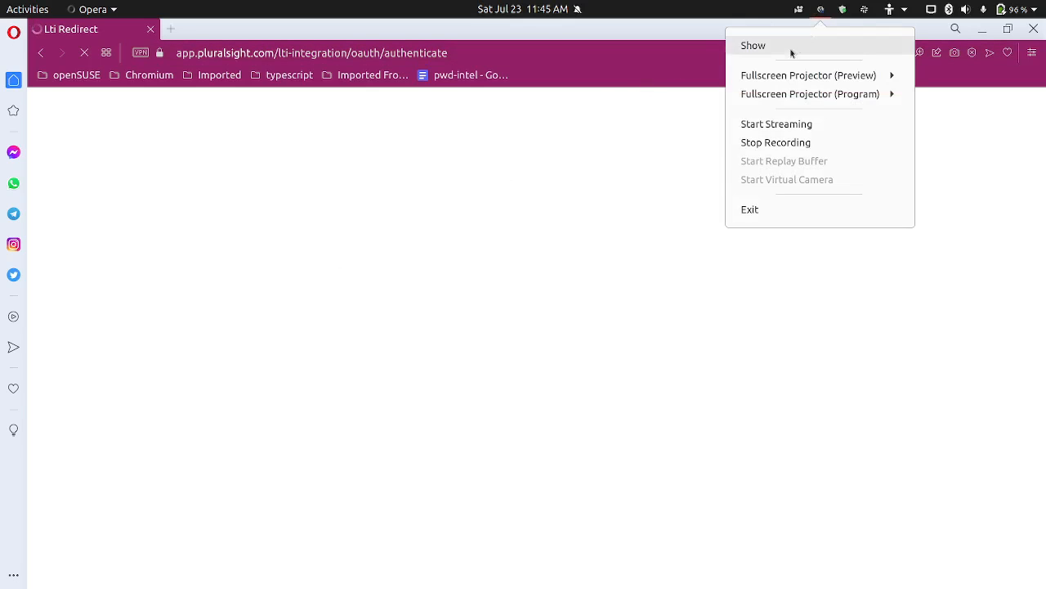
{"action": "left_click", "coordinate": [793, 143]}
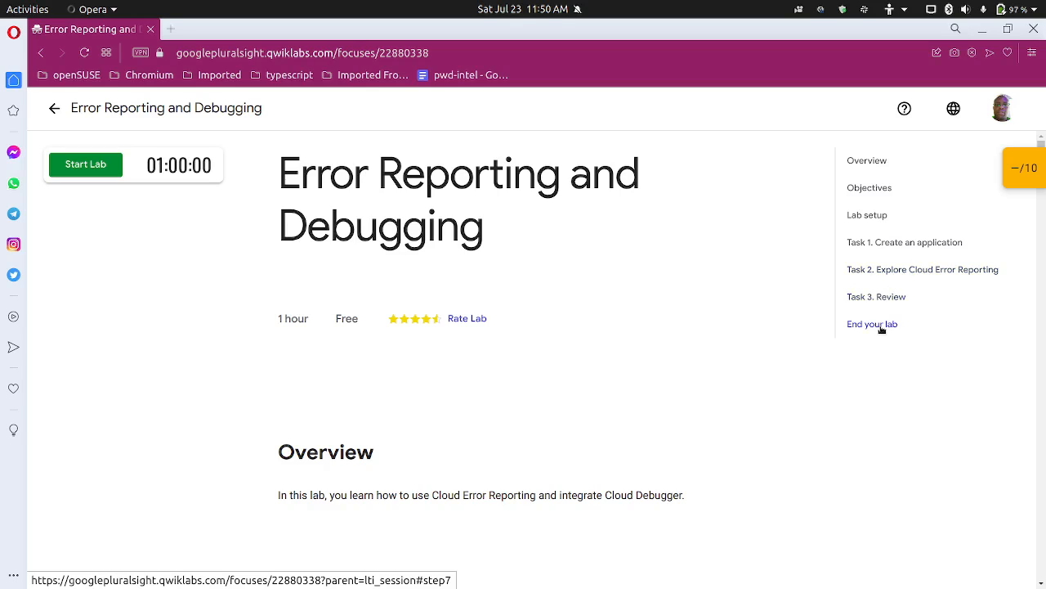
Step: Start the Error Reporting and Debugging lab and complete its reCAPTCHA by selecting all images with boats
{"action": "left_click", "coordinate": [113, 172]}
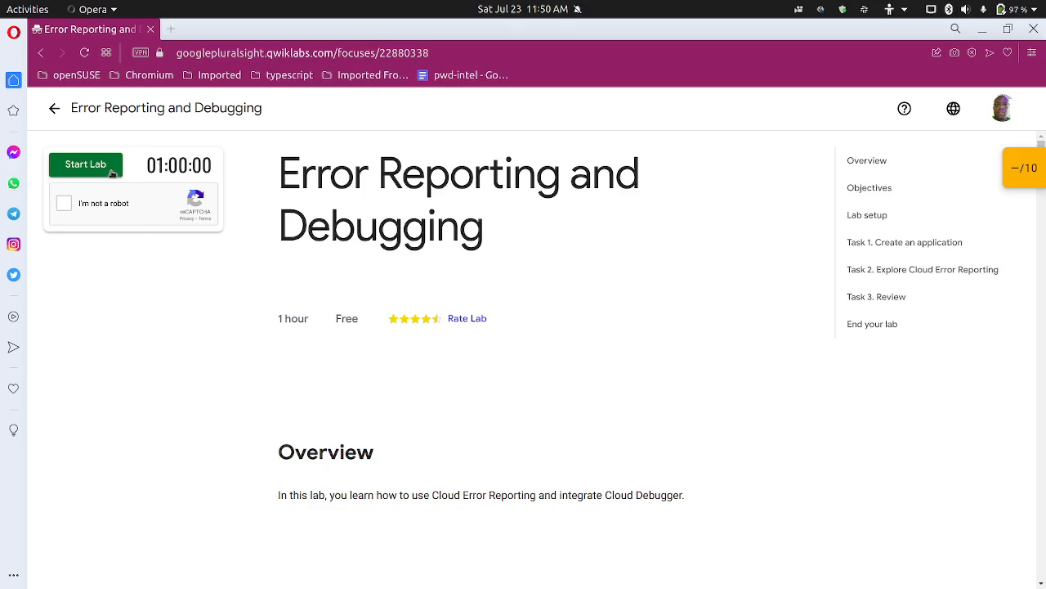
{"action": "left_click", "coordinate": [64, 208]}
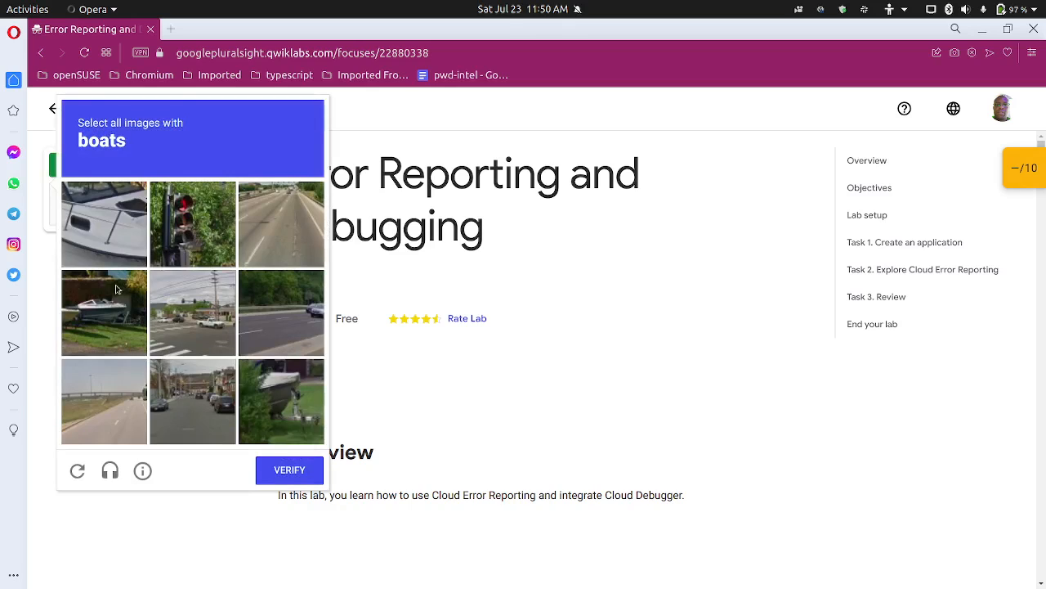
{"action": "left_click", "coordinate": [109, 254]}
{"action": "left_click", "coordinate": [107, 318]}
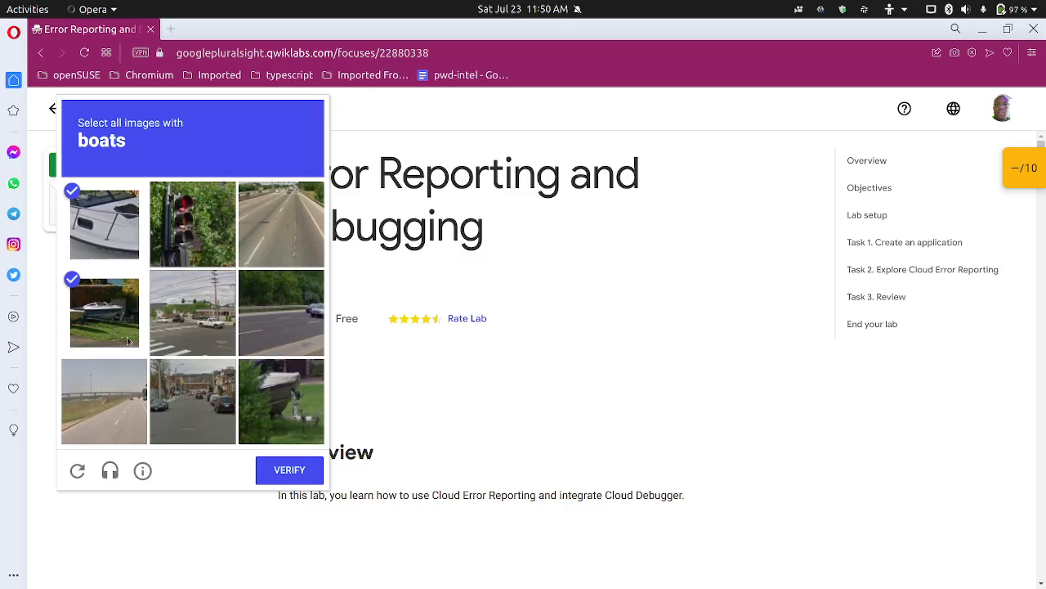
{"action": "left_click", "coordinate": [299, 418]}
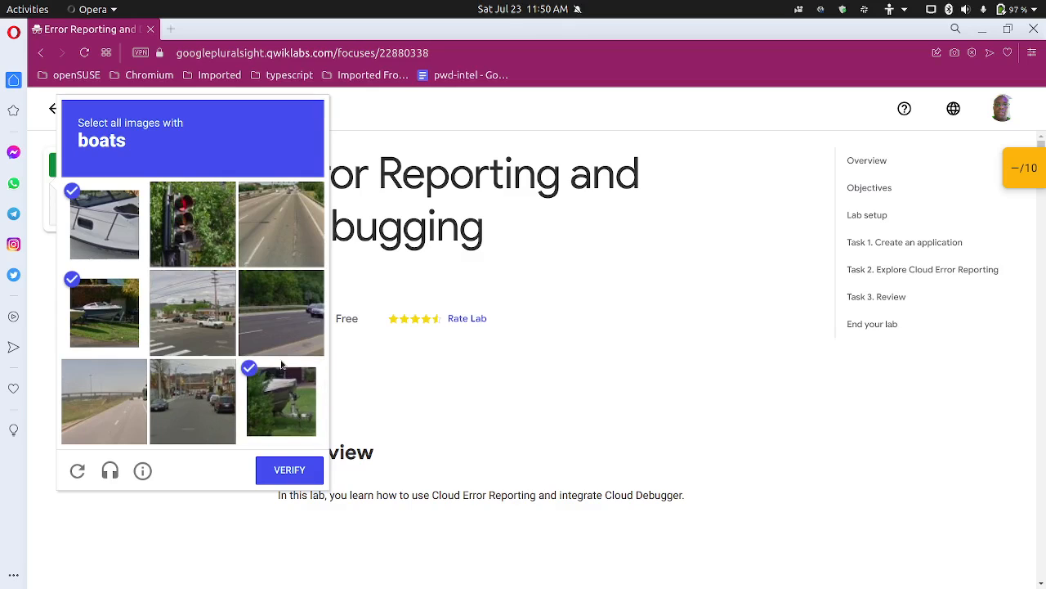
{"action": "left_click", "coordinate": [290, 470]}
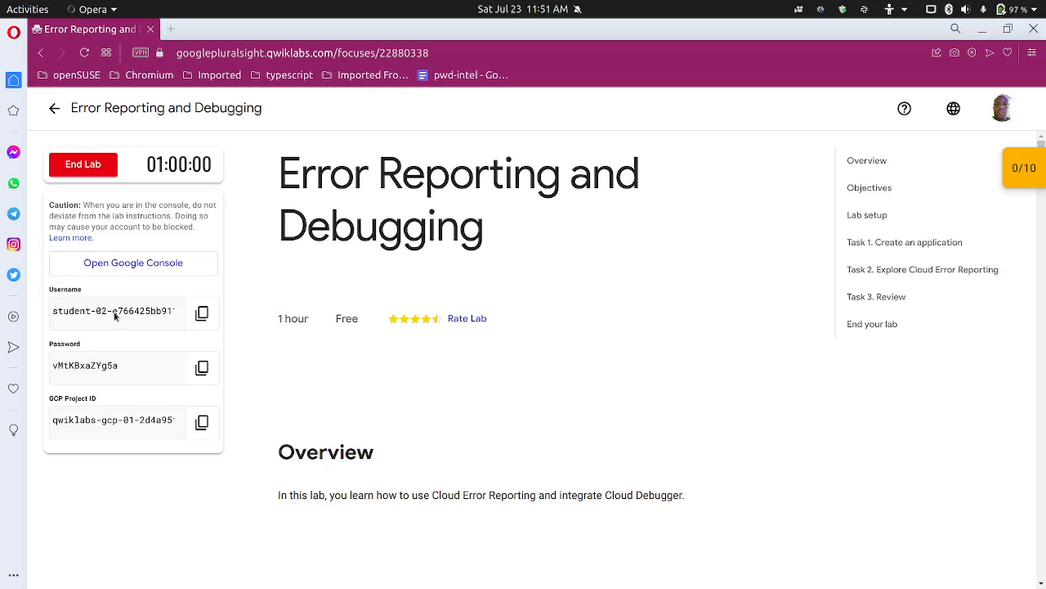
Step: Open the Google console from the lab page, copy the lab password, and return to the Google sign-in page
{"action": "left_click", "coordinate": [131, 265]}
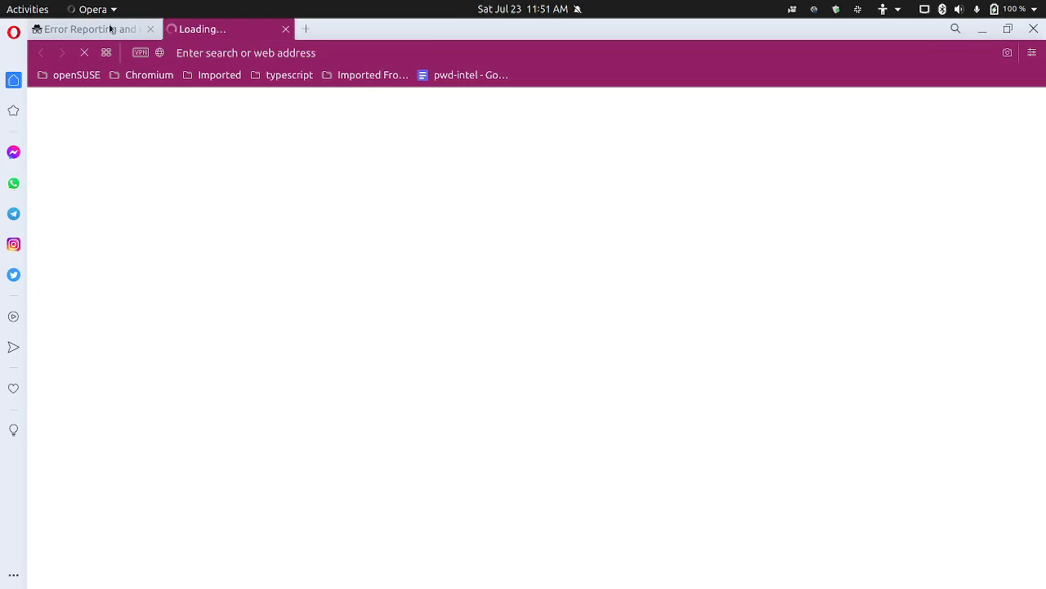
{"action": "left_click", "coordinate": [82, 29]}
{"action": "left_click", "coordinate": [201, 368]}
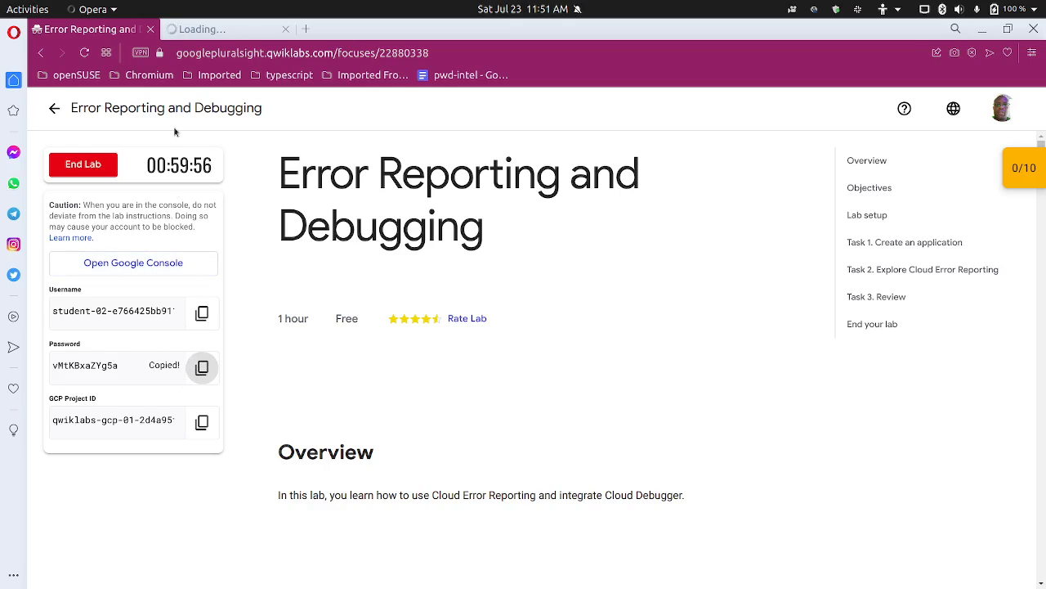
{"action": "left_click", "coordinate": [193, 37]}
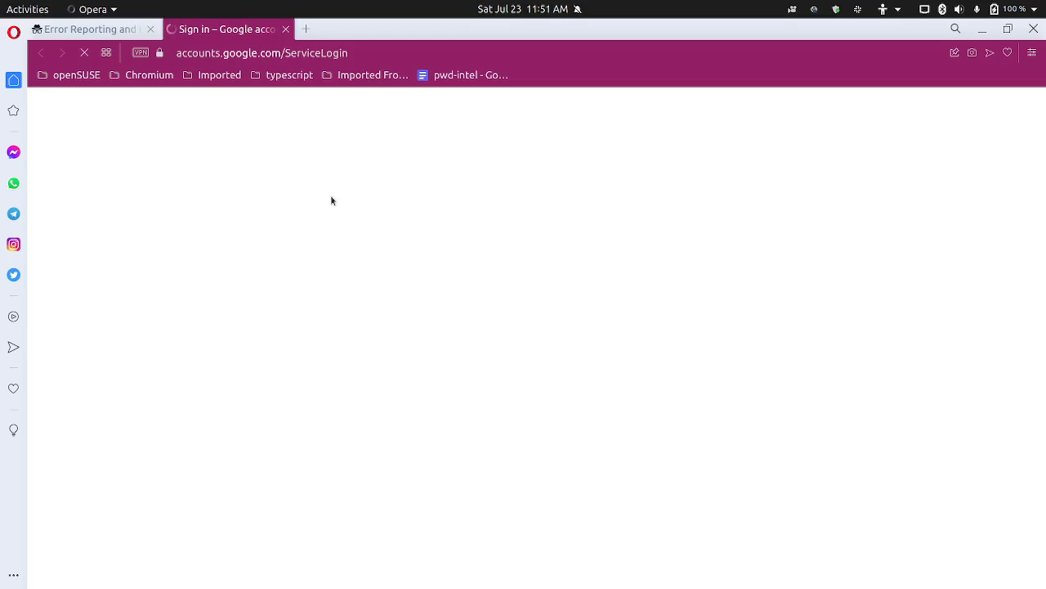
{"action": "left_click", "coordinate": [815, 10]}
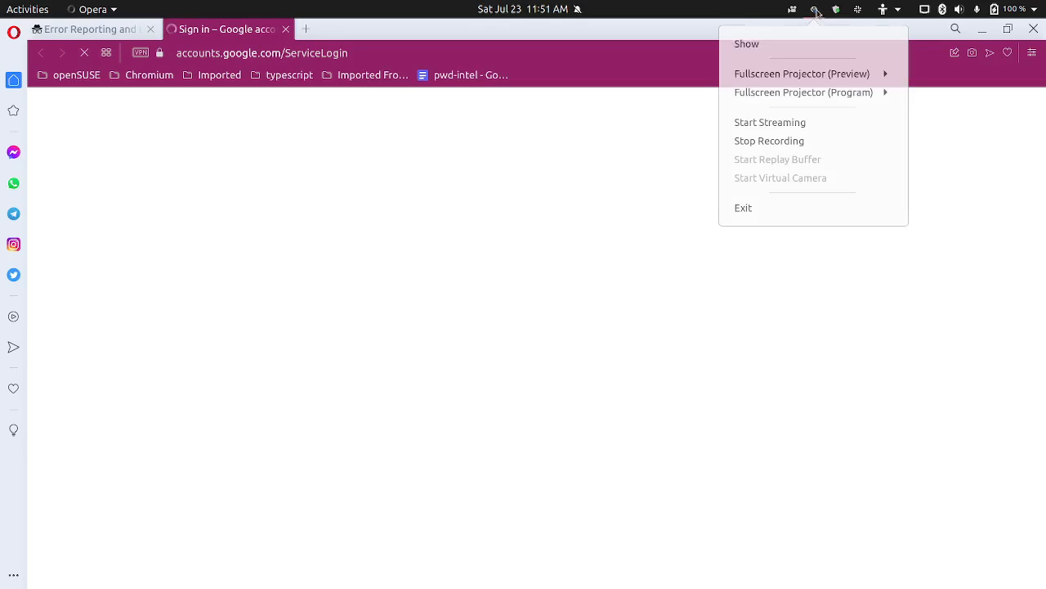
{"action": "left_click", "coordinate": [797, 144]}
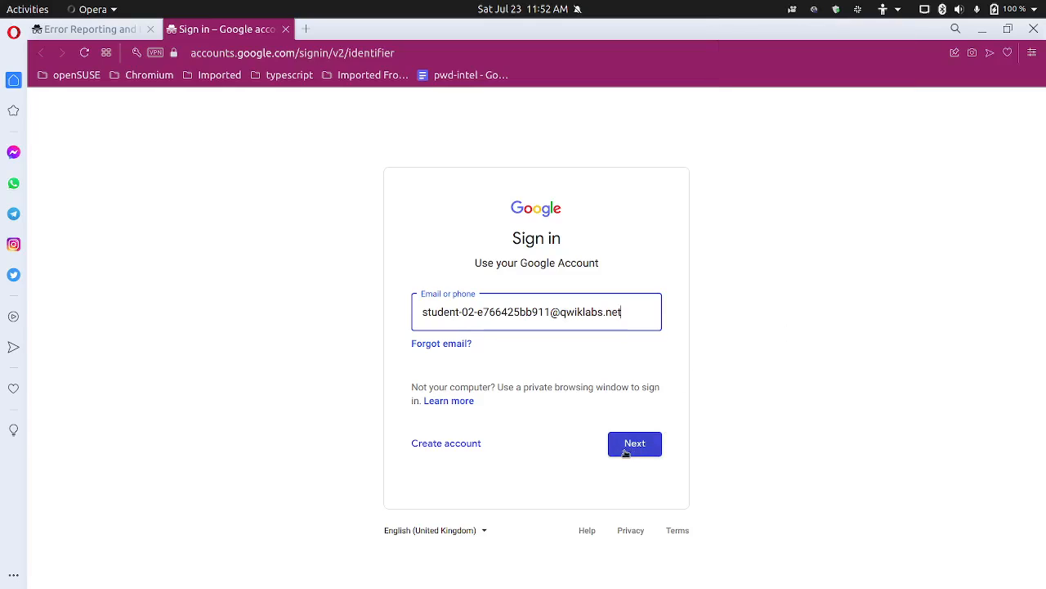
Step: Sign in to Google Cloud with the prefilled student account and paste the lab account password
{"action": "left_click", "coordinate": [625, 452]}
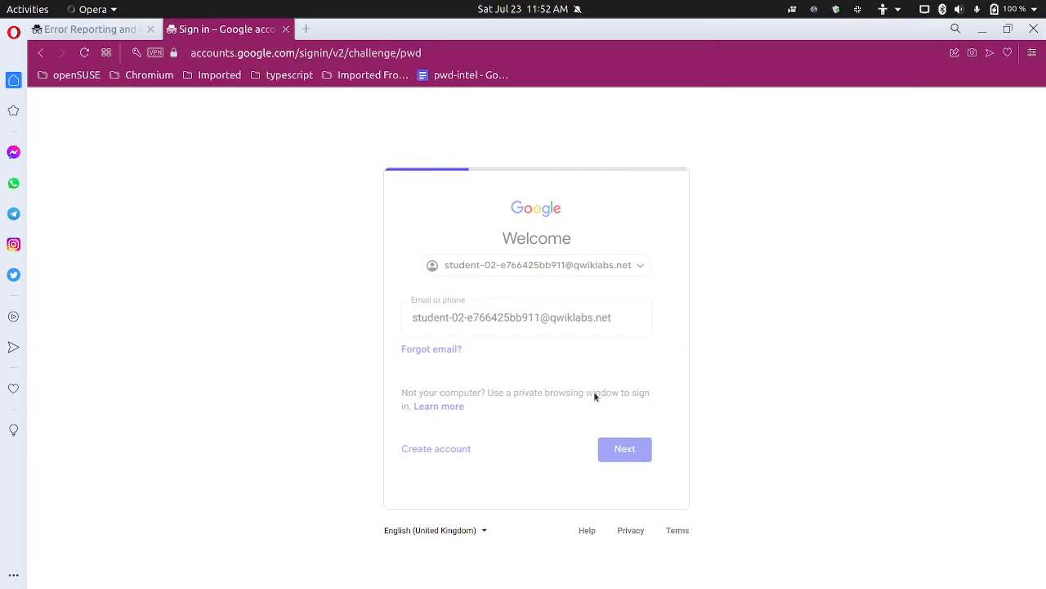
{"action": "key", "text": "ctrl+v"}
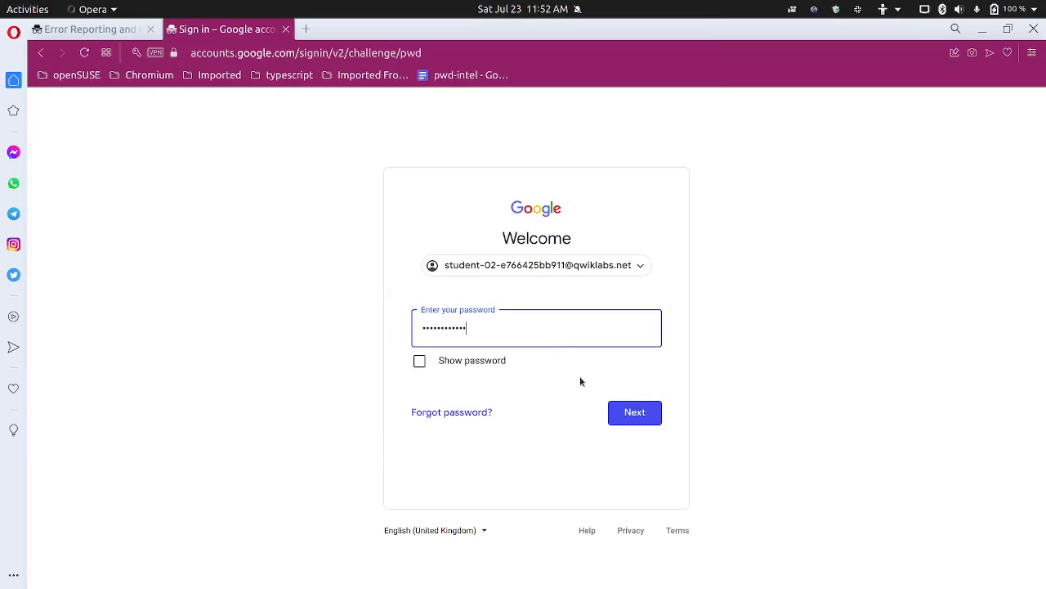
{"action": "left_click", "coordinate": [624, 413]}
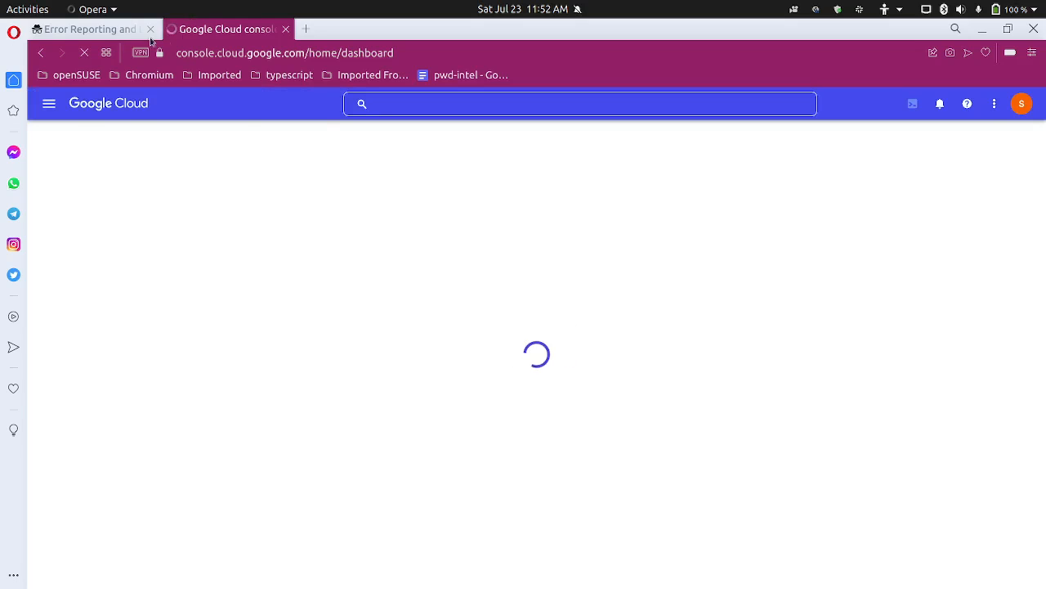
Step: Read the lab's Task 1 instructions for getting and testing the App Engine application, with the page enlarged to 110%
{"action": "key", "text": "ctrl+Tab"}
{"action": "scroll", "coordinate": [414, 321], "scroll_direction": "down", "scroll_amount": 8}
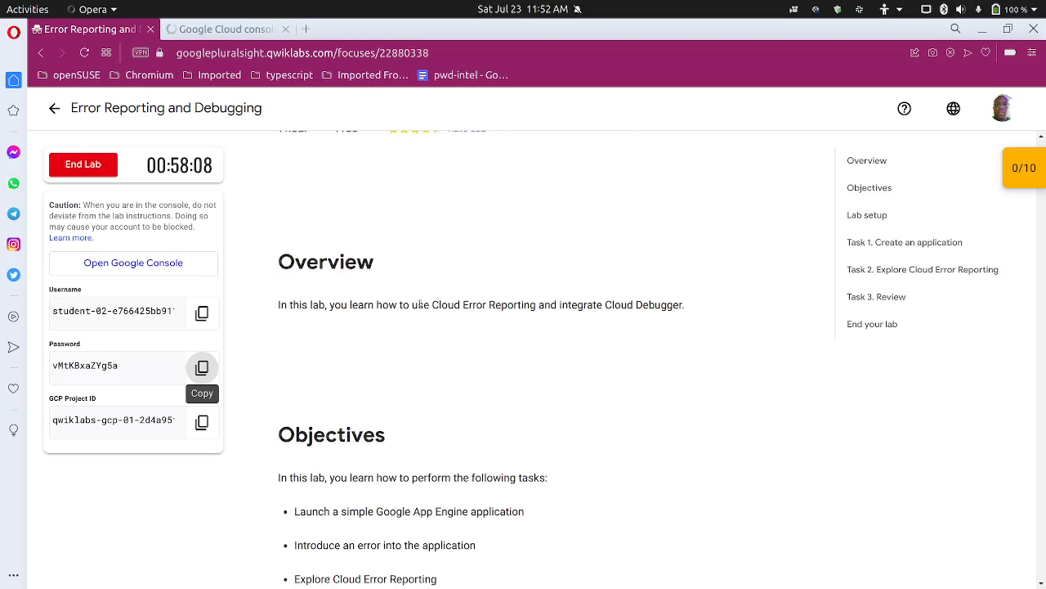
{"action": "scroll", "coordinate": [422, 301], "scroll_direction": "down", "scroll_amount": 15}
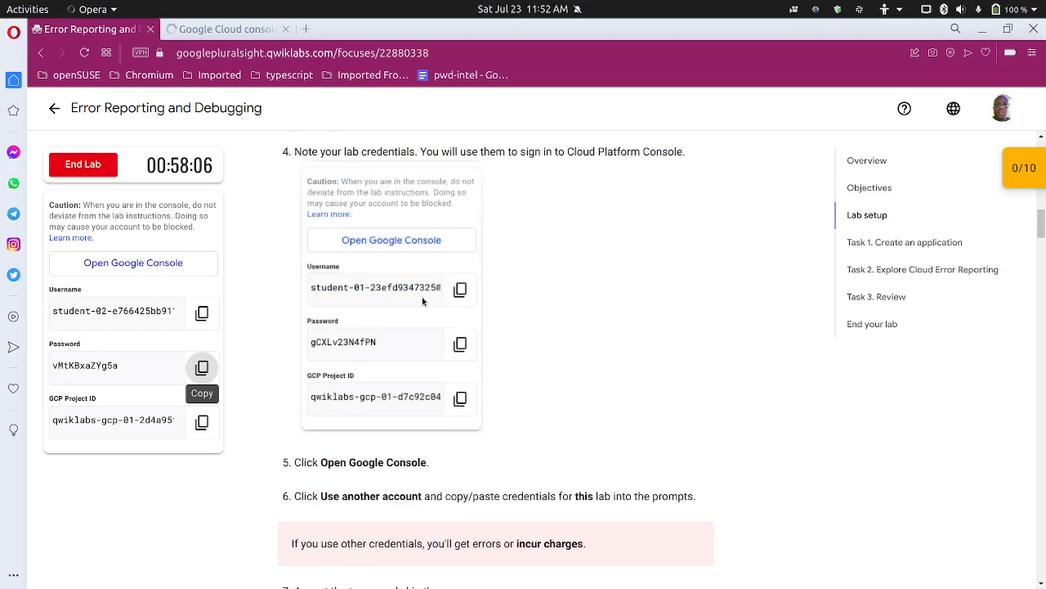
{"action": "scroll", "coordinate": [425, 296], "scroll_direction": "down", "scroll_amount": 4}
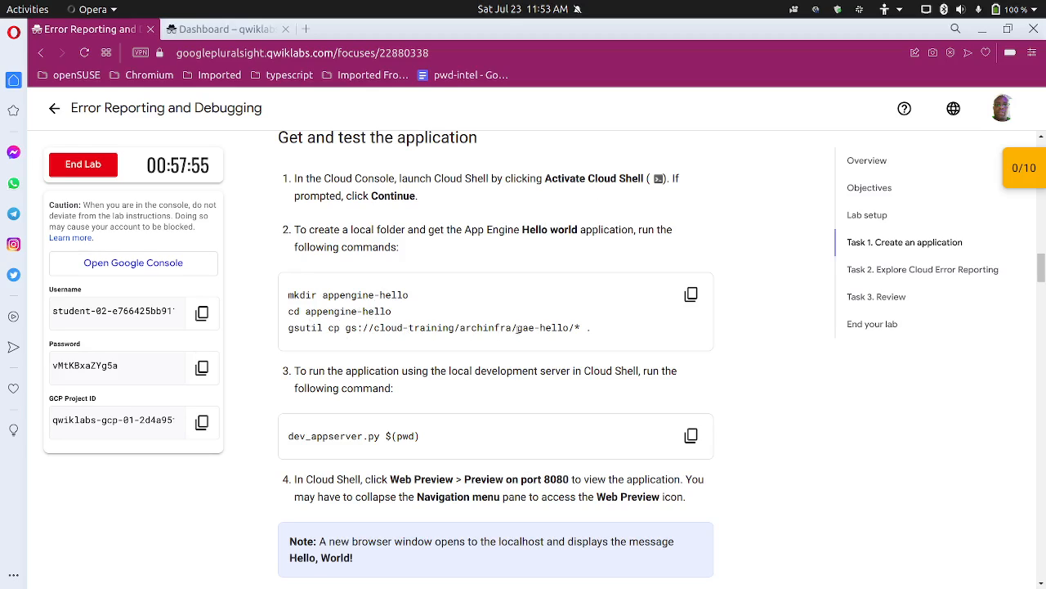
{"action": "key", "text": "ctrl+plus"}
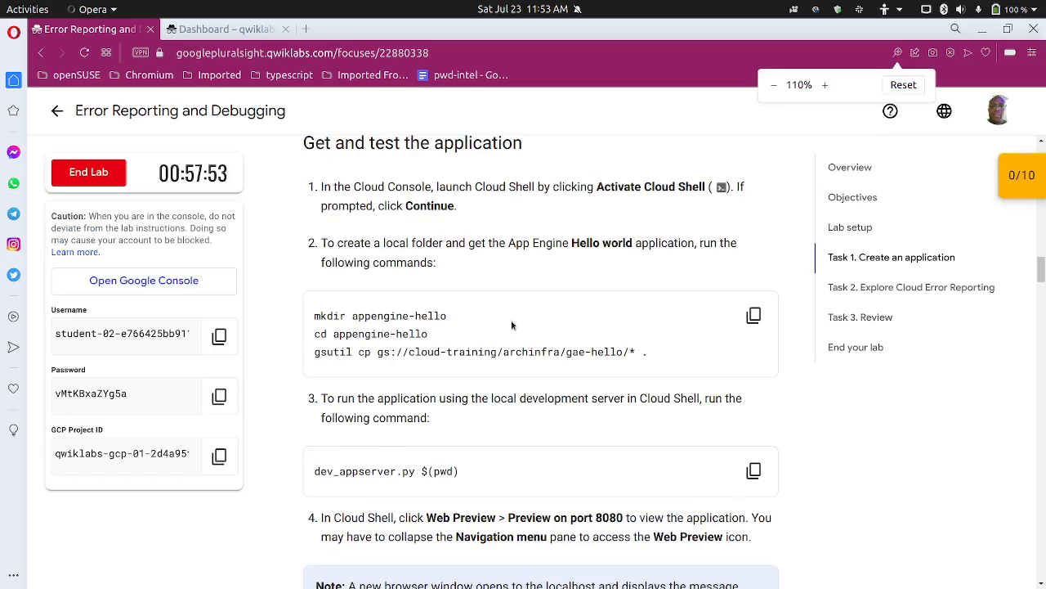
{"action": "scroll", "coordinate": [510, 327], "scroll_direction": "down", "scroll_amount": 3}
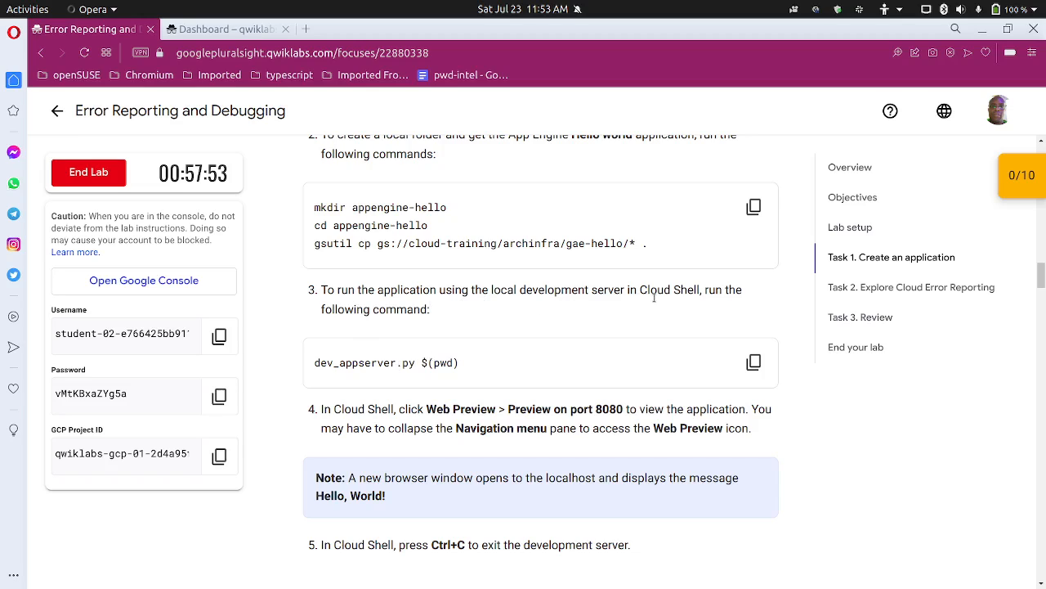
{"action": "scroll", "coordinate": [436, 329], "scroll_direction": "down", "scroll_amount": 1}
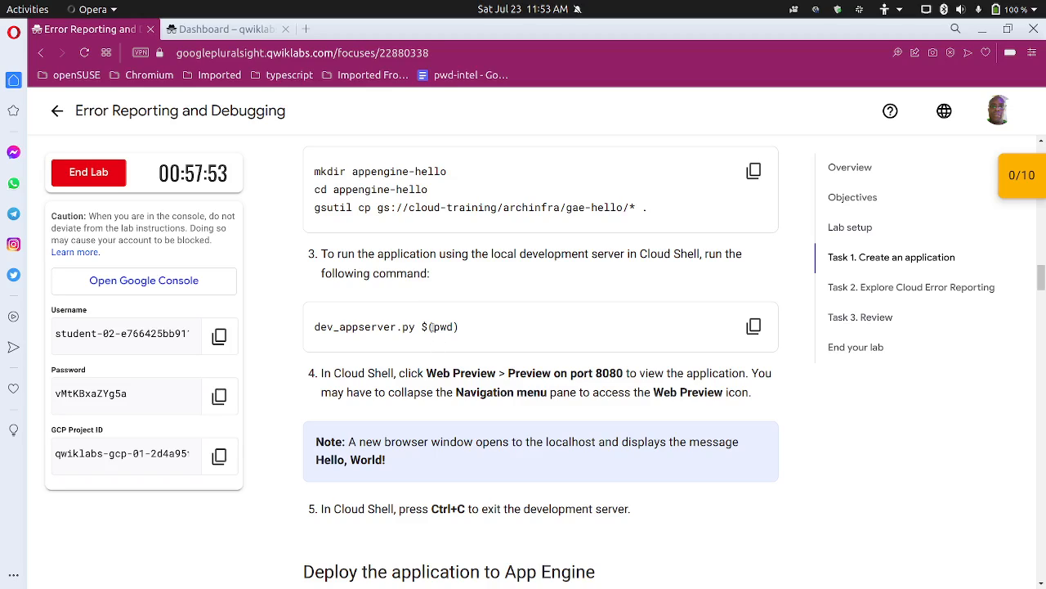
{"action": "left_click_drag", "start_coordinate": [431, 326], "coordinate": [452, 325]}
{"action": "left_click_drag", "start_coordinate": [416, 327], "coordinate": [305, 328]}
{"action": "left_click", "coordinate": [467, 331]}
{"action": "left_click", "coordinate": [225, 29]}
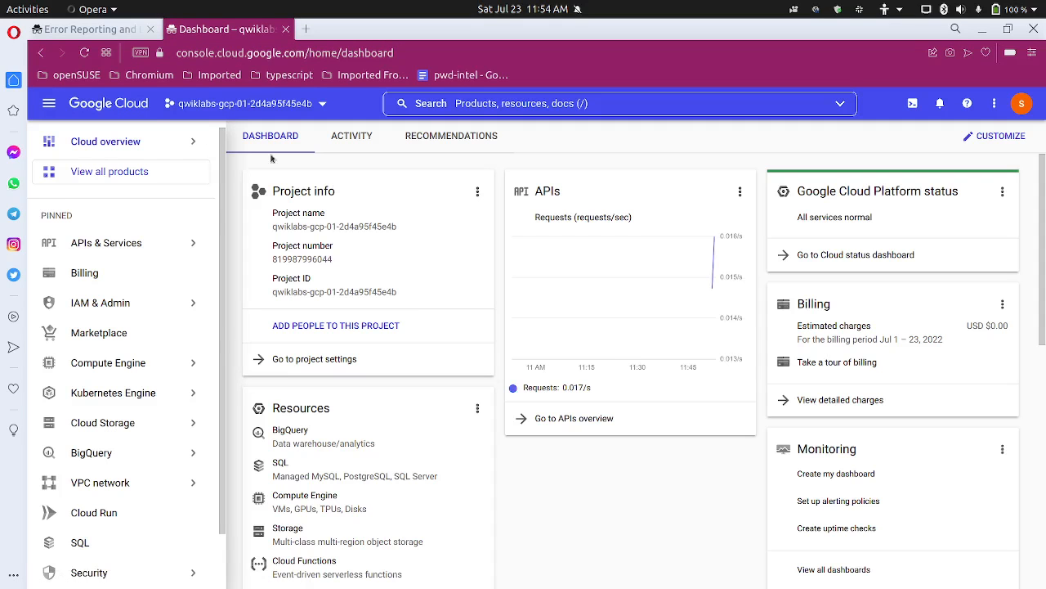
{"action": "left_click", "coordinate": [86, 29]}
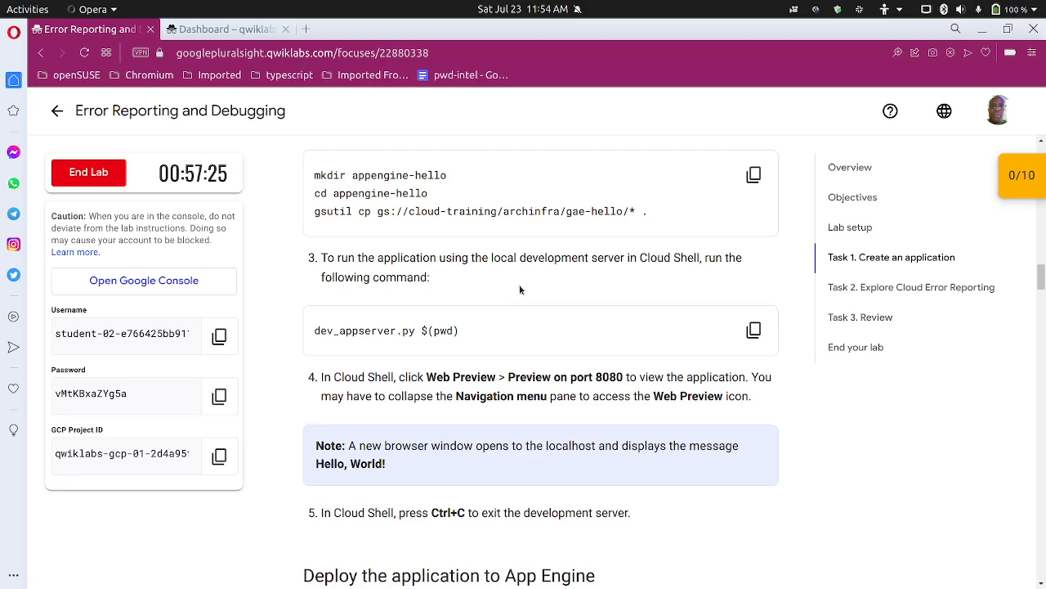
{"action": "scroll", "coordinate": [532, 282], "scroll_direction": "up", "scroll_amount": 1}
{"action": "scroll", "coordinate": [478, 280], "scroll_direction": "down", "scroll_amount": 1}
{"action": "scroll", "coordinate": [477, 281], "scroll_direction": "down", "scroll_amount": 1}
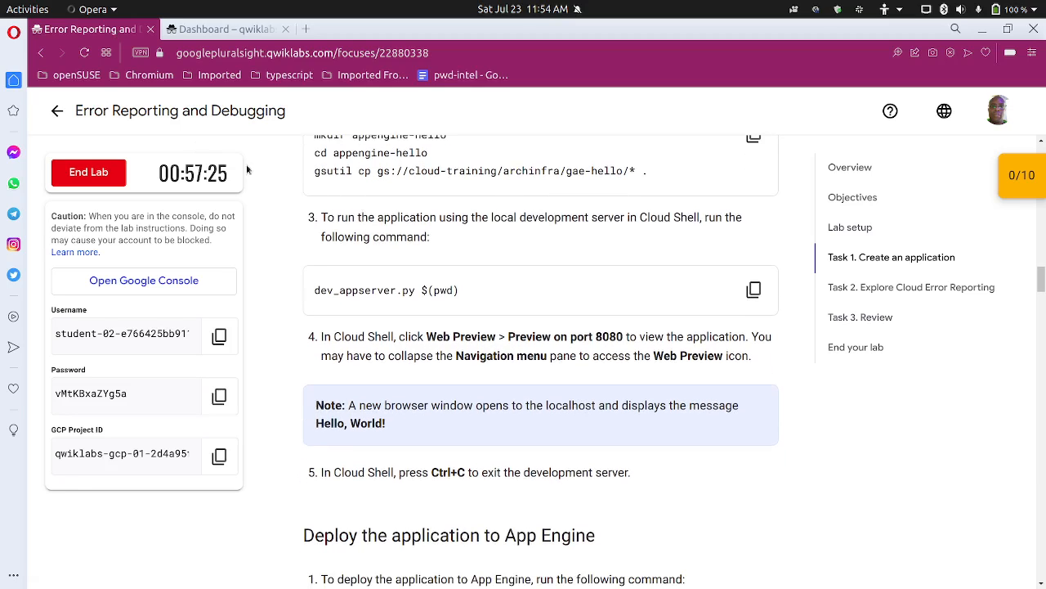
Step: Activate Cloud Shell in the Google Cloud console and enlarge its terminal area upward over the dashboard
{"action": "left_click", "coordinate": [242, 33]}
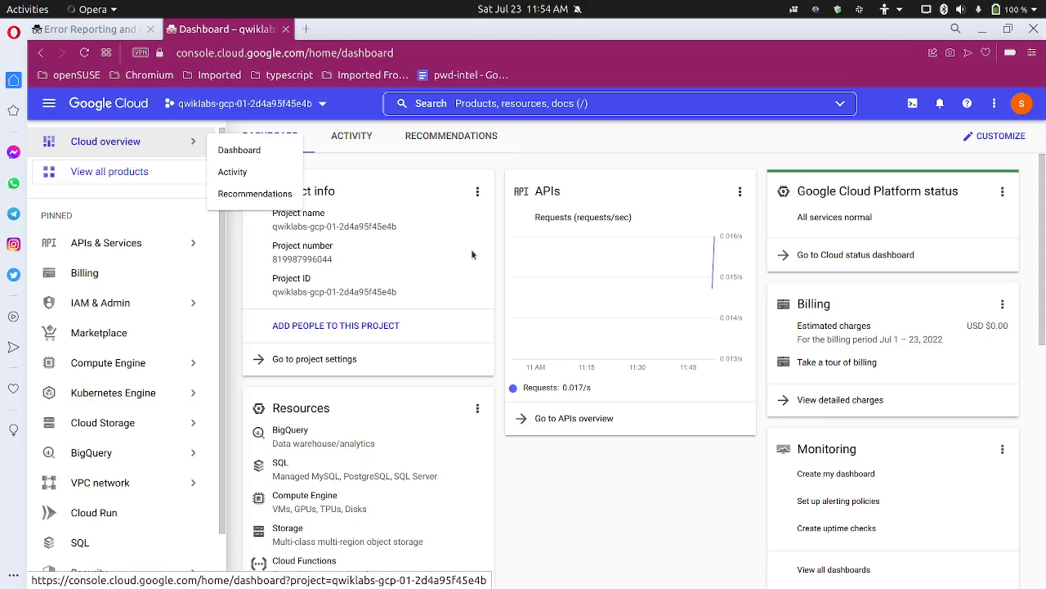
{"action": "left_click", "coordinate": [913, 103]}
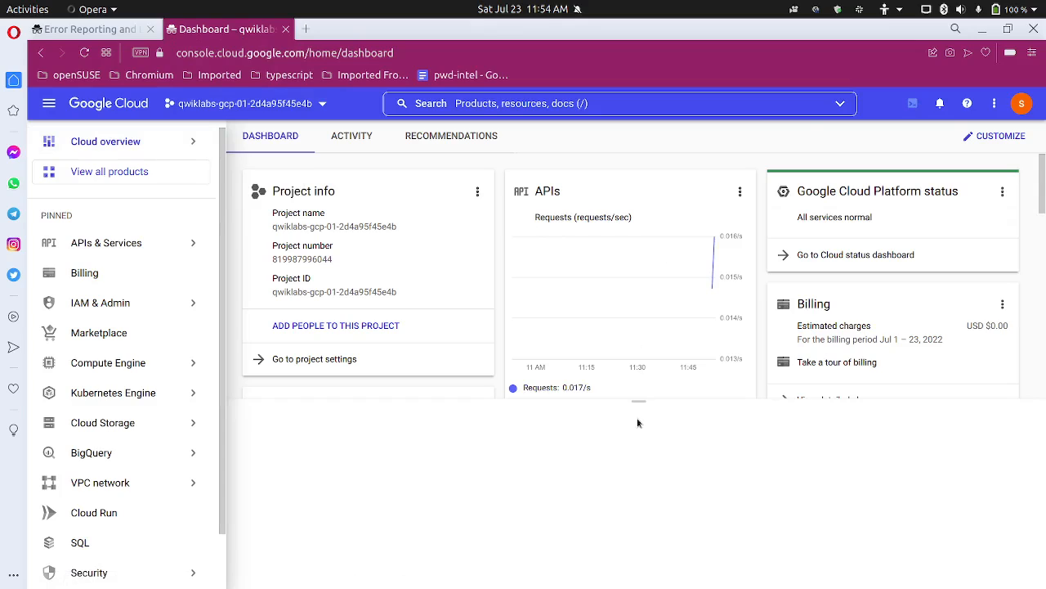
{"action": "left_click_drag", "start_coordinate": [640, 406], "coordinate": [650, 279]}
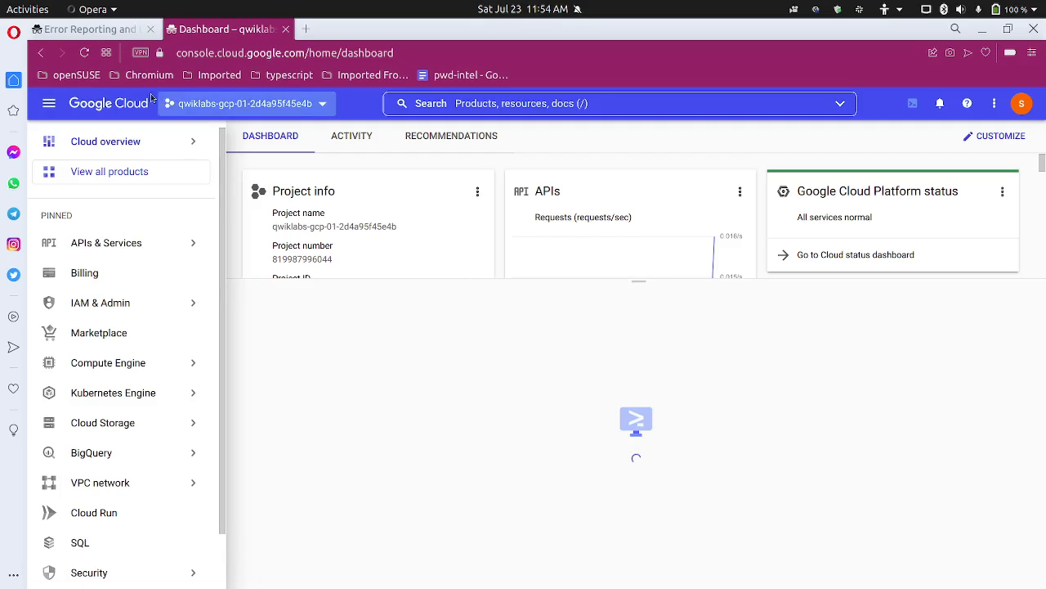
{"action": "left_click", "coordinate": [99, 30]}
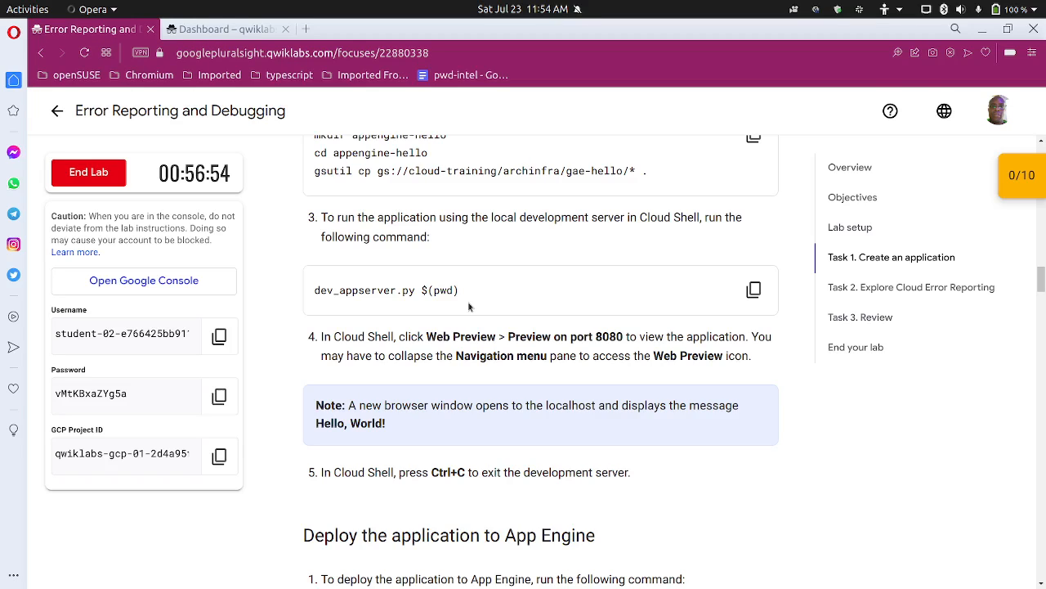
{"action": "left_click", "coordinate": [245, 29]}
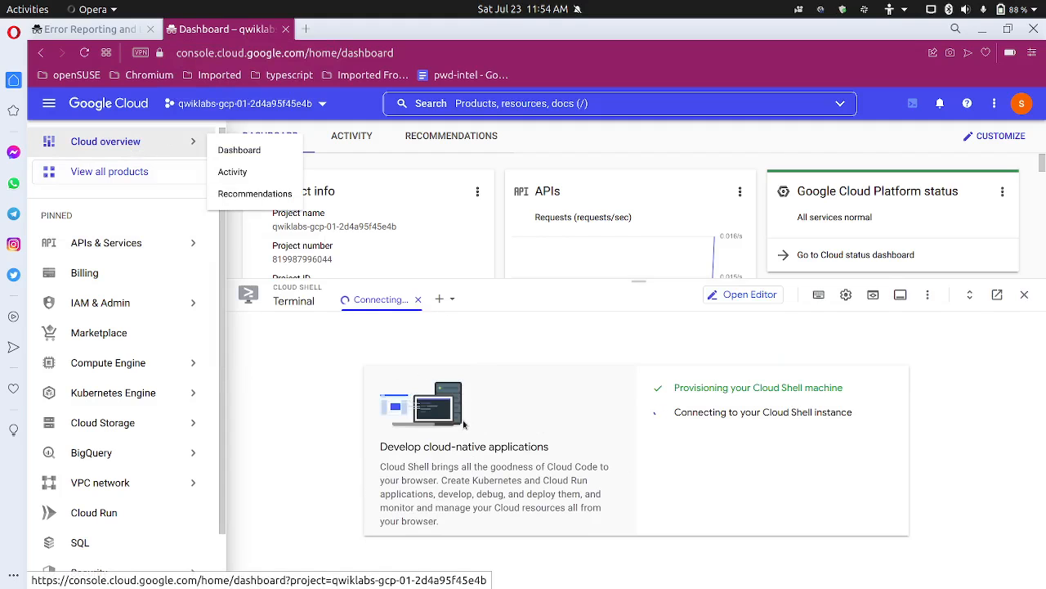
Step: Copy the lab commands that create the appengine-hello folder and fetch the Hello world application with gsutil
{"action": "left_click", "coordinate": [107, 31]}
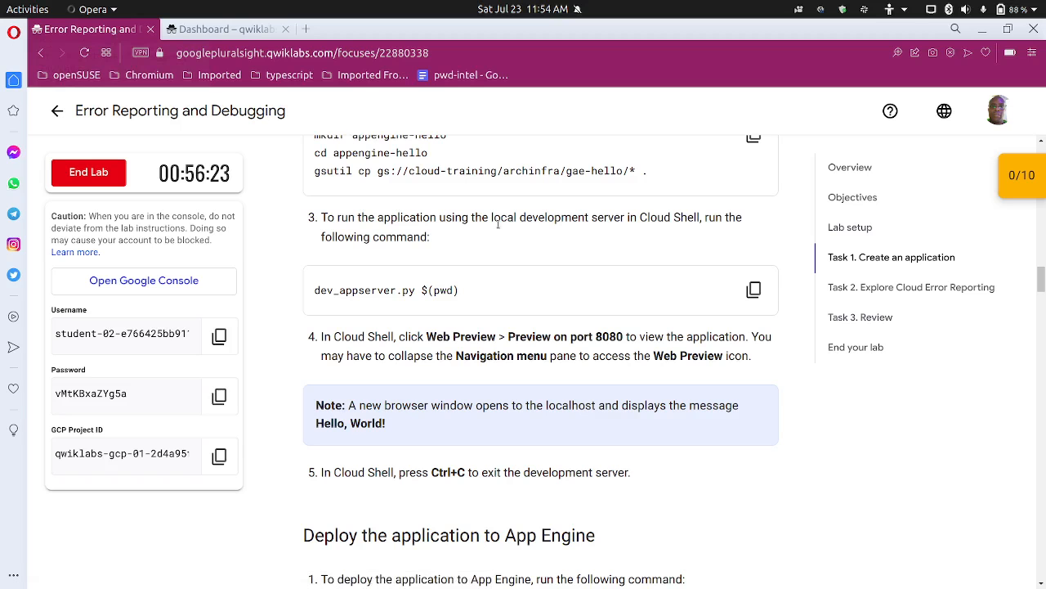
{"action": "scroll", "coordinate": [497, 224], "scroll_direction": "up", "scroll_amount": 2}
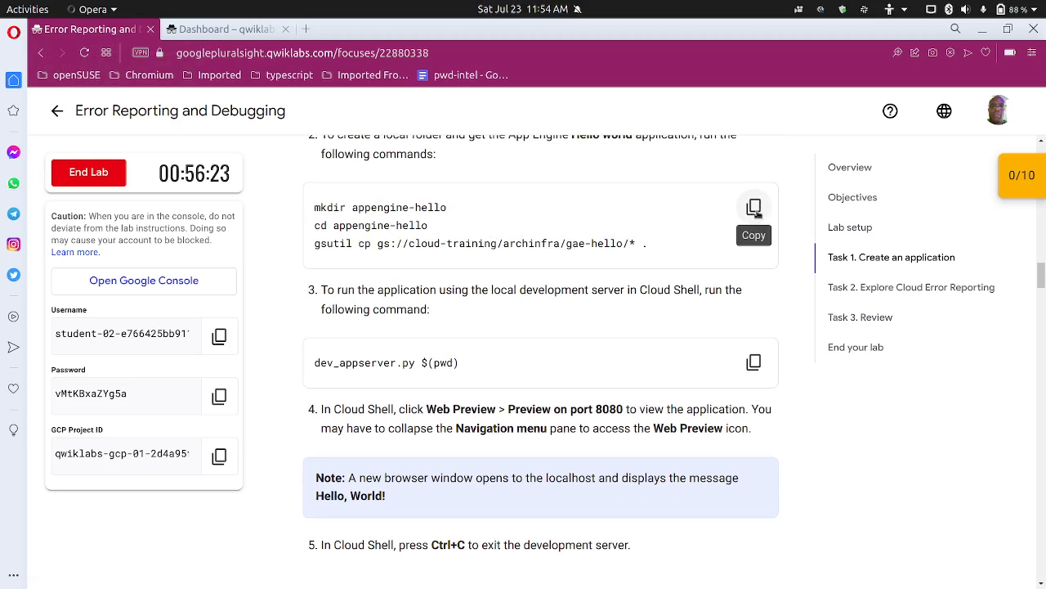
{"action": "left_click", "coordinate": [754, 207]}
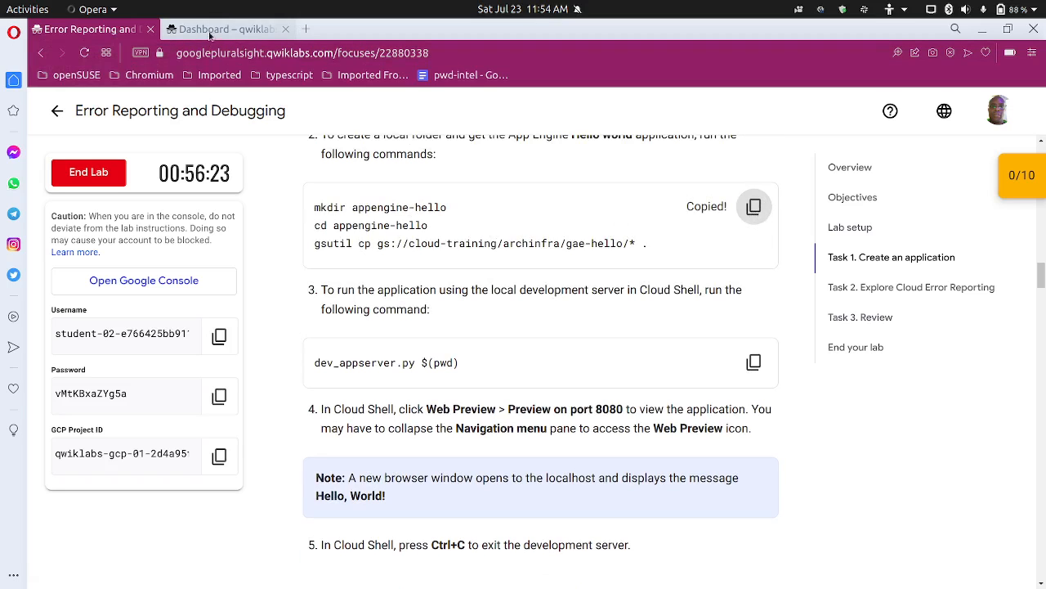
Step: Run the copied appengine-hello setup commands in Cloud Shell with the page enlarged to 110%, and authorize gsutil to use the credentials
{"action": "mouse_move", "coordinate": [211, 34]}
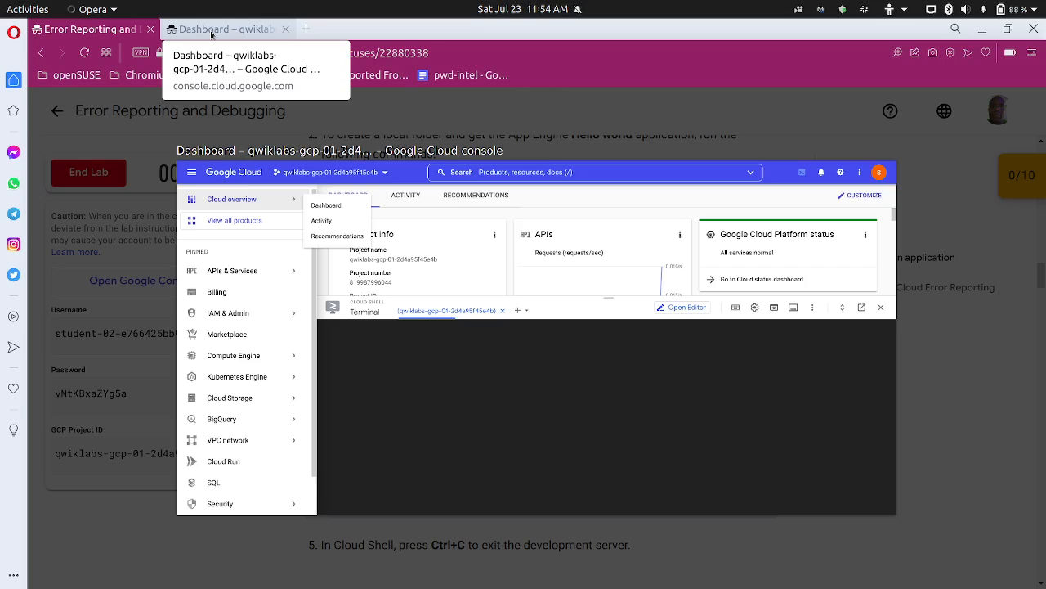
{"action": "left_click", "coordinate": [211, 31]}
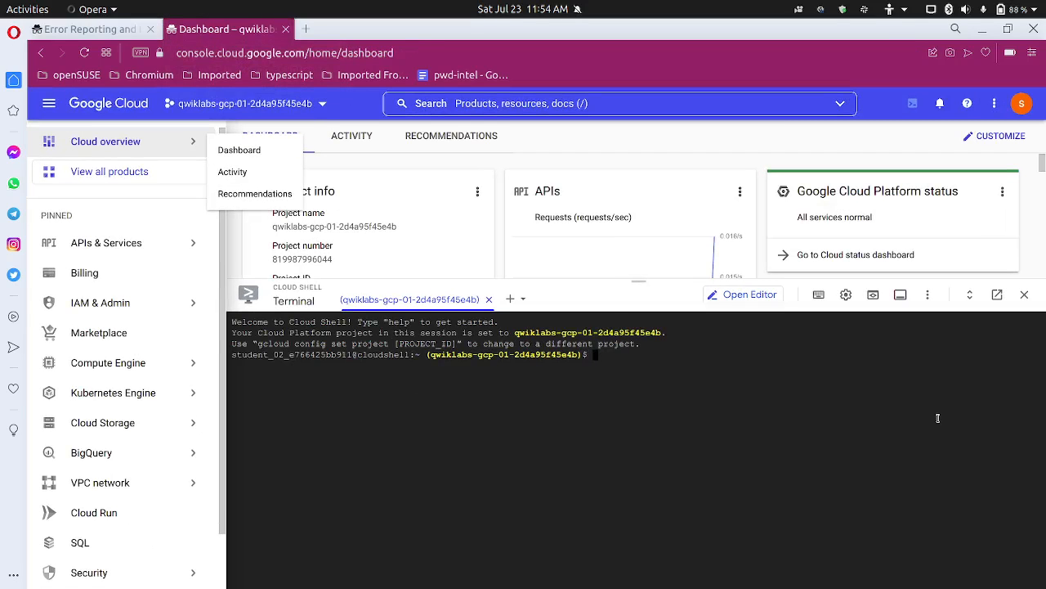
{"action": "key", "text": "ctrl+plus"}
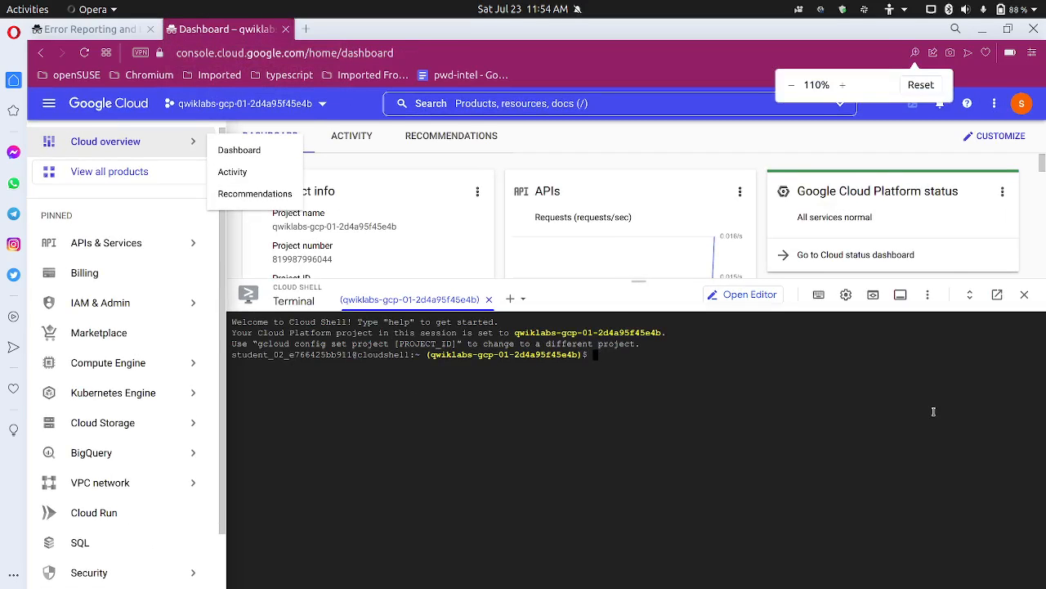
{"action": "key", "text": "ctrl+plus"}
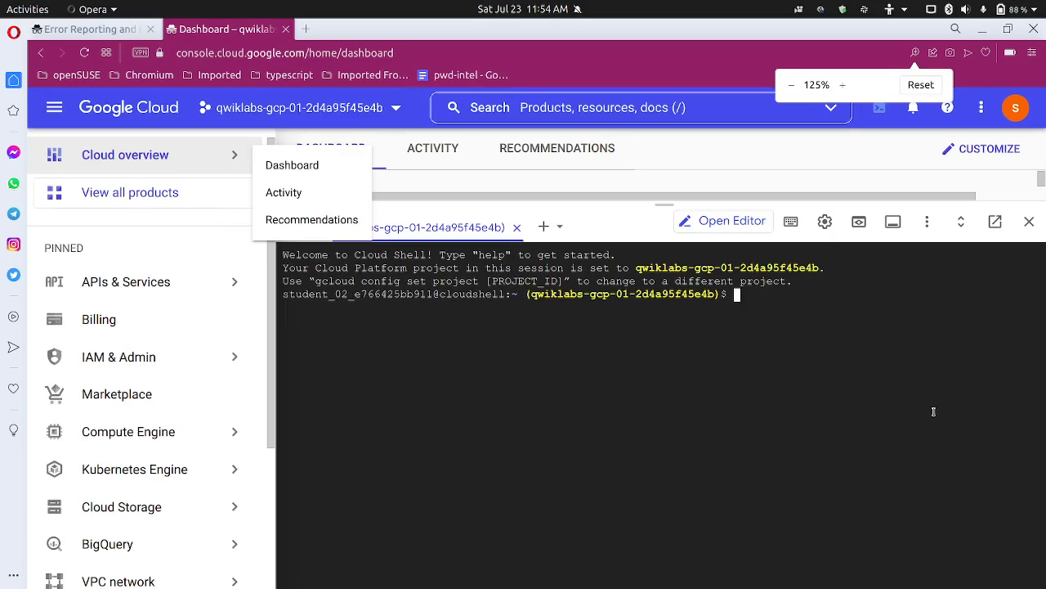
{"action": "key", "text": "ctrl+minus"}
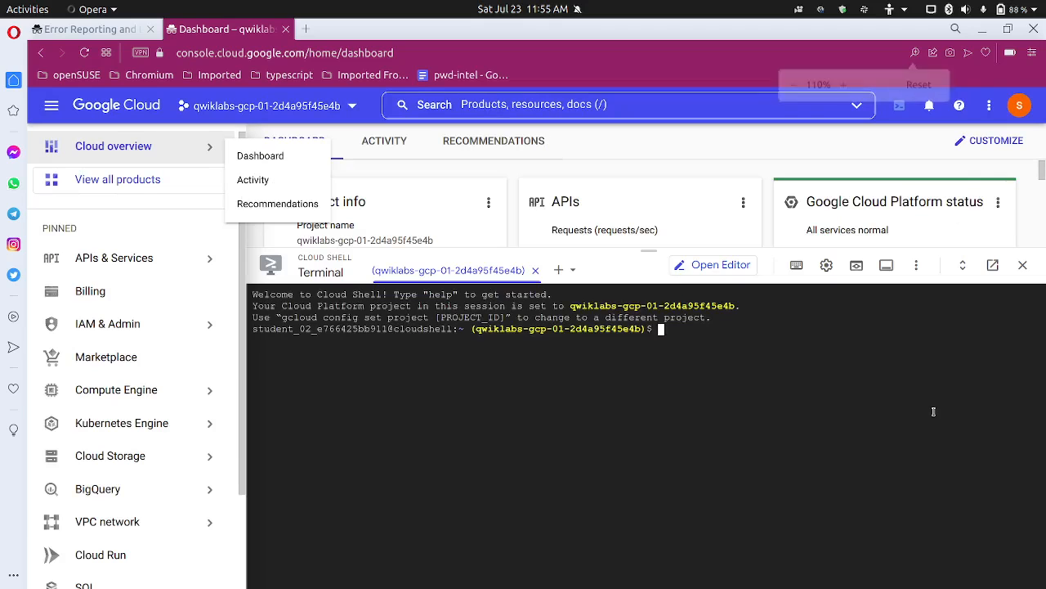
{"action": "key", "text": "ctrl+v"}
{"action": "key", "text": "Return"}
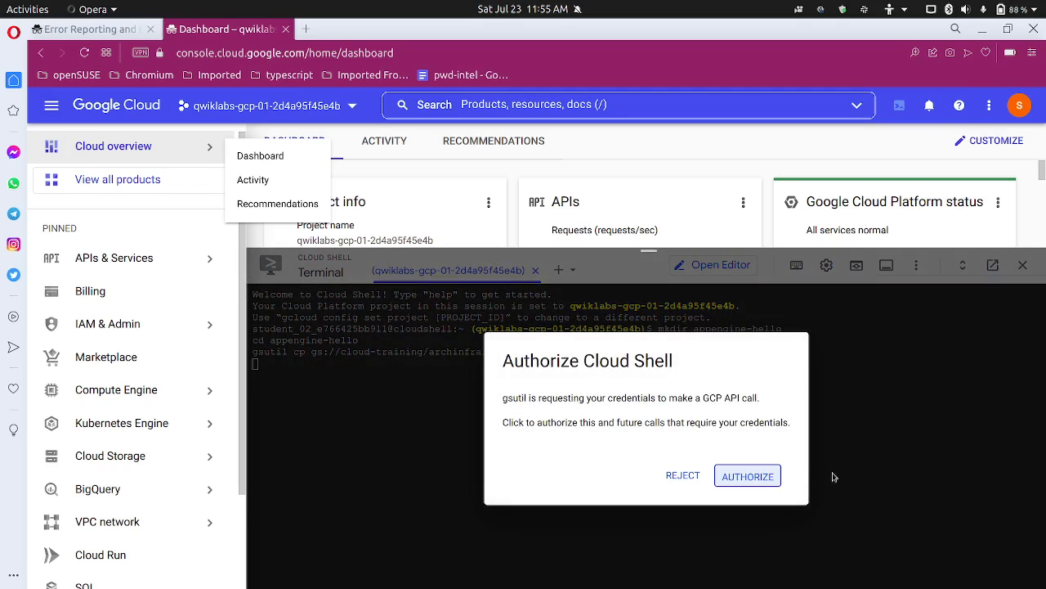
{"action": "left_click", "coordinate": [769, 477]}
Step: Copy the development server command dev_appserver.py $(pwd) from the lab instructions
{"action": "left_click", "coordinate": [90, 35]}
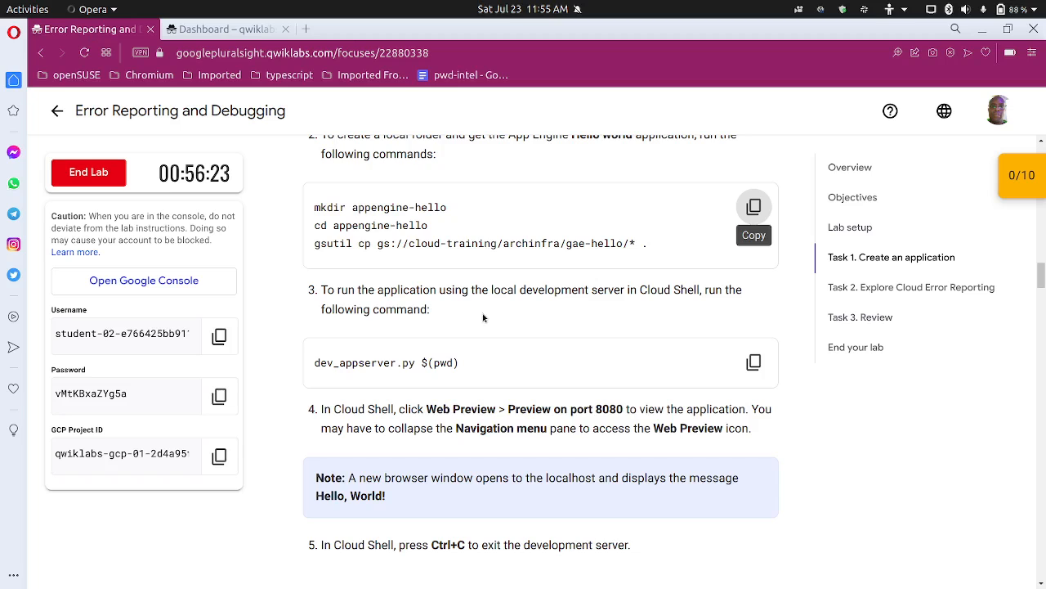
{"action": "scroll", "coordinate": [753, 237], "scroll_direction": "down", "scroll_amount": 3}
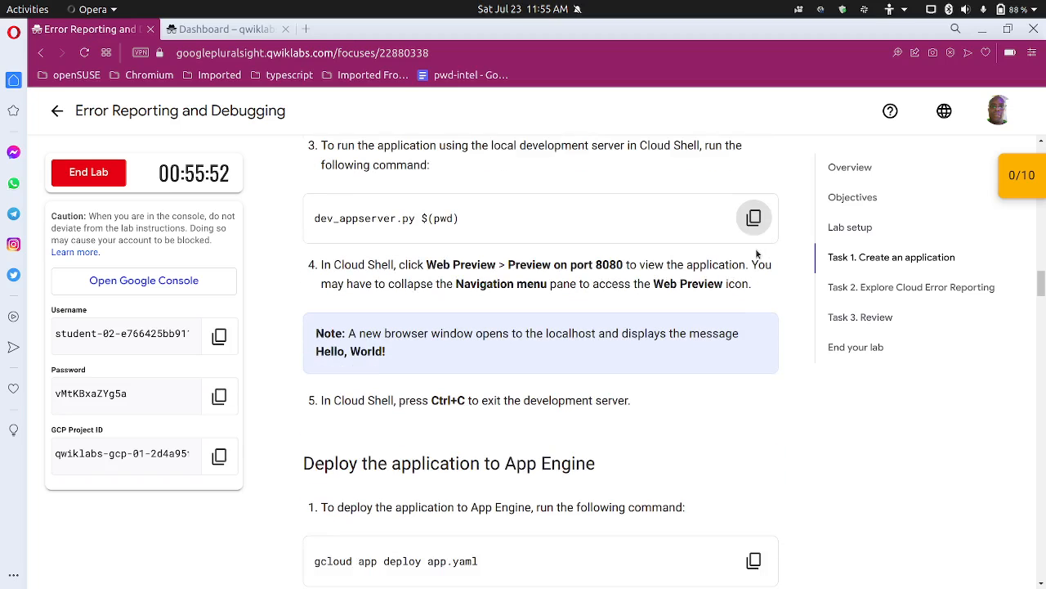
{"action": "left_click", "coordinate": [753, 218]}
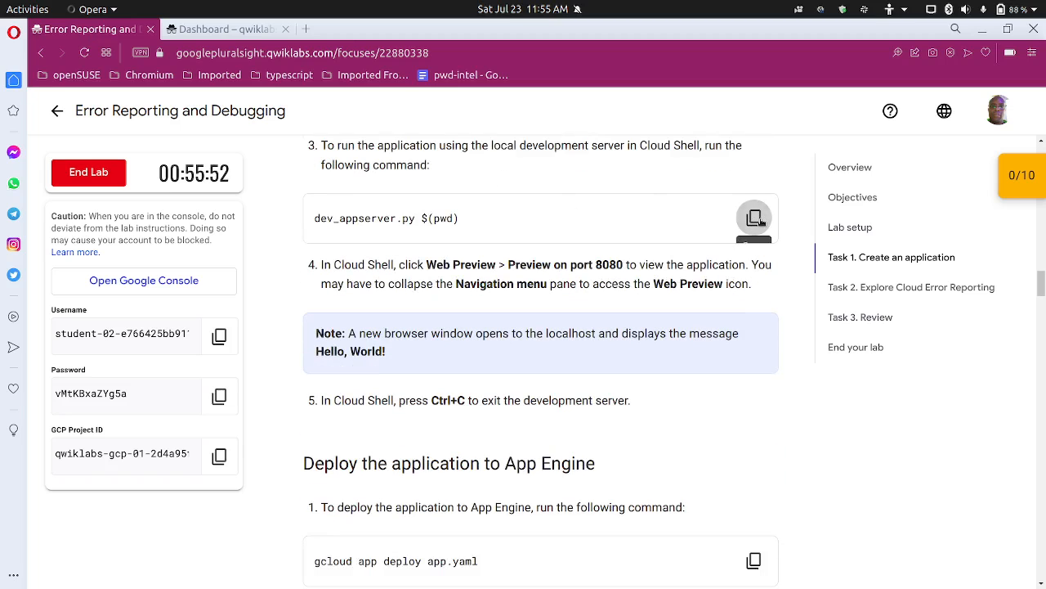
{"action": "scroll", "coordinate": [736, 245], "scroll_direction": "up", "scroll_amount": 2}
Step: Run $(pwd) on its own in Cloud Shell and then echo $(pwd) to print the current folder's path
{"action": "left_click", "coordinate": [224, 29]}
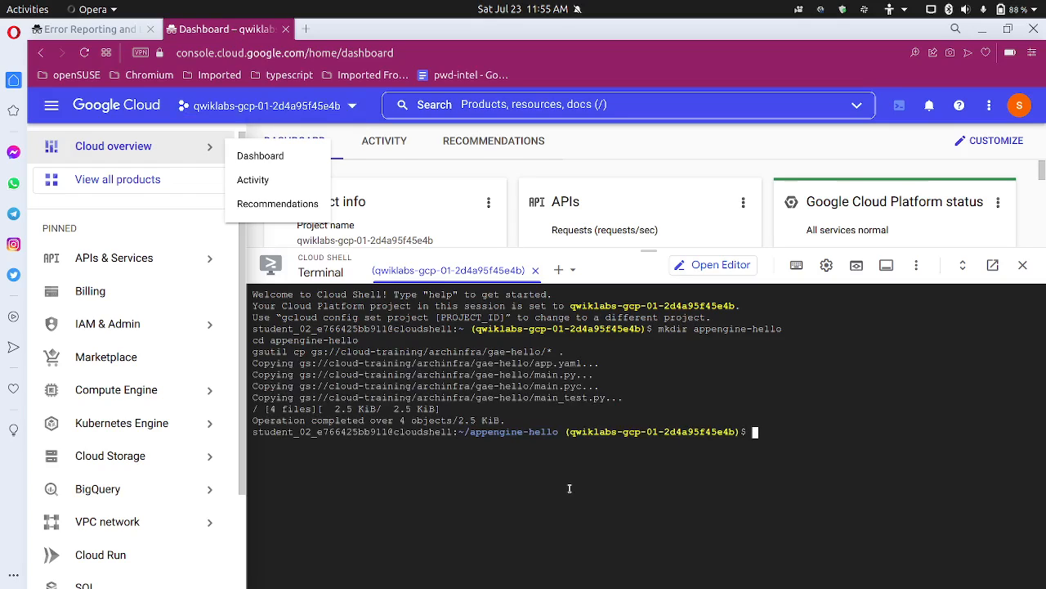
{"action": "type", "text": "$(pwd)"}
{"action": "key", "text": "Return"}
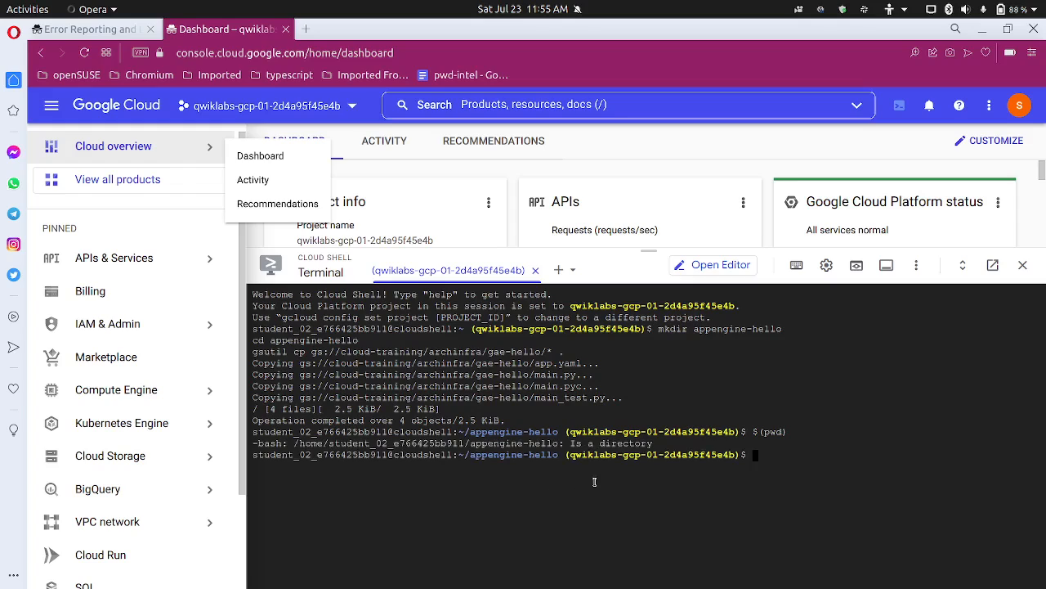
{"action": "key", "text": "Up"}
{"action": "key", "text": "Home"}
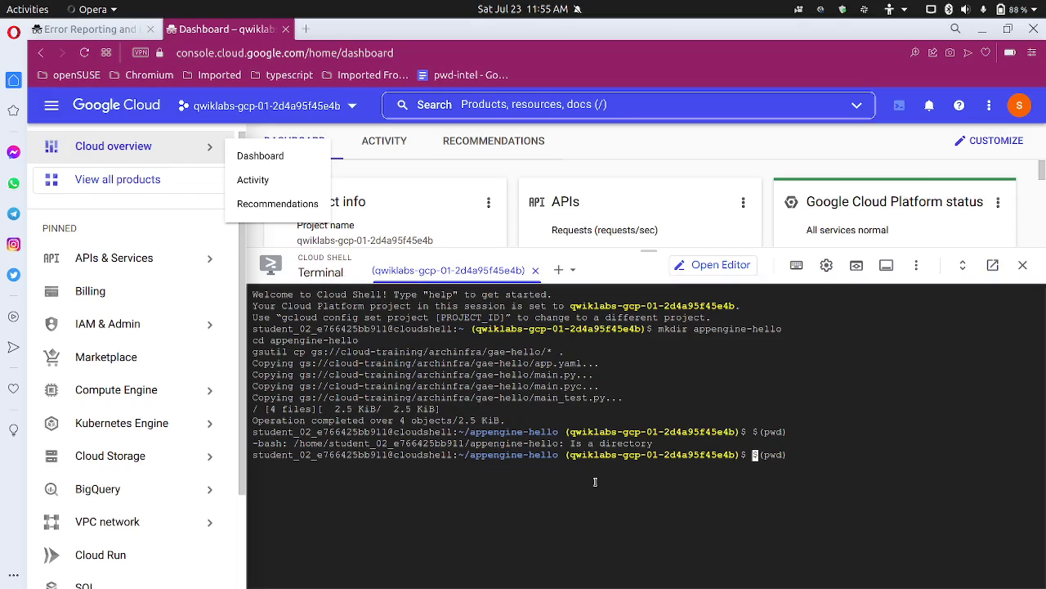
{"action": "type", "text": "echo"}
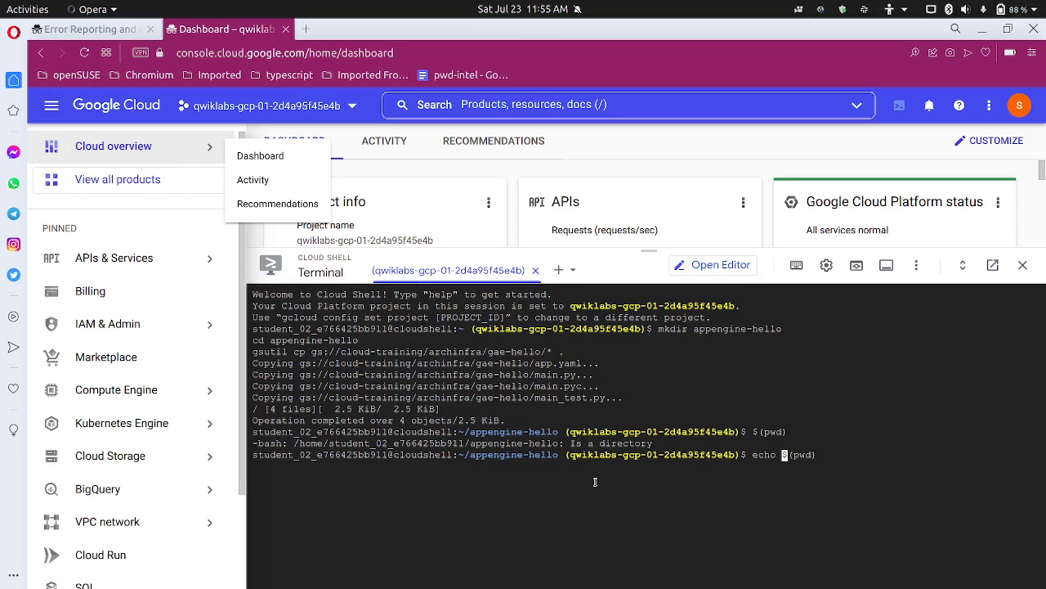
{"action": "key", "text": "Return"}
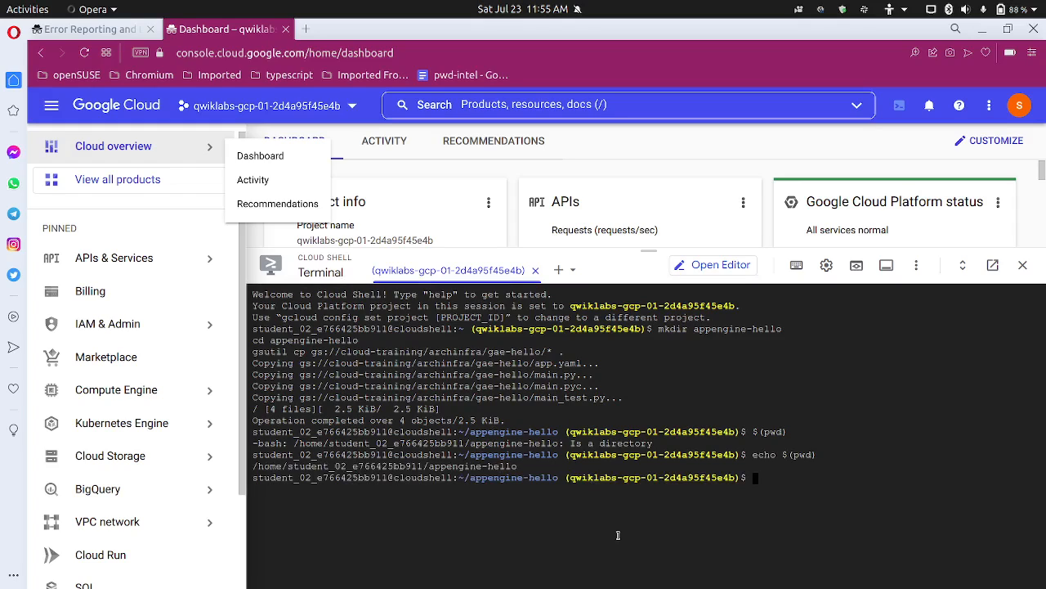
Step: Start the local development server in Cloud Shell with dev_appserver.py $(pwd), and check the lab's instruction for previewing the application
{"action": "key", "text": "ctrl+v"}
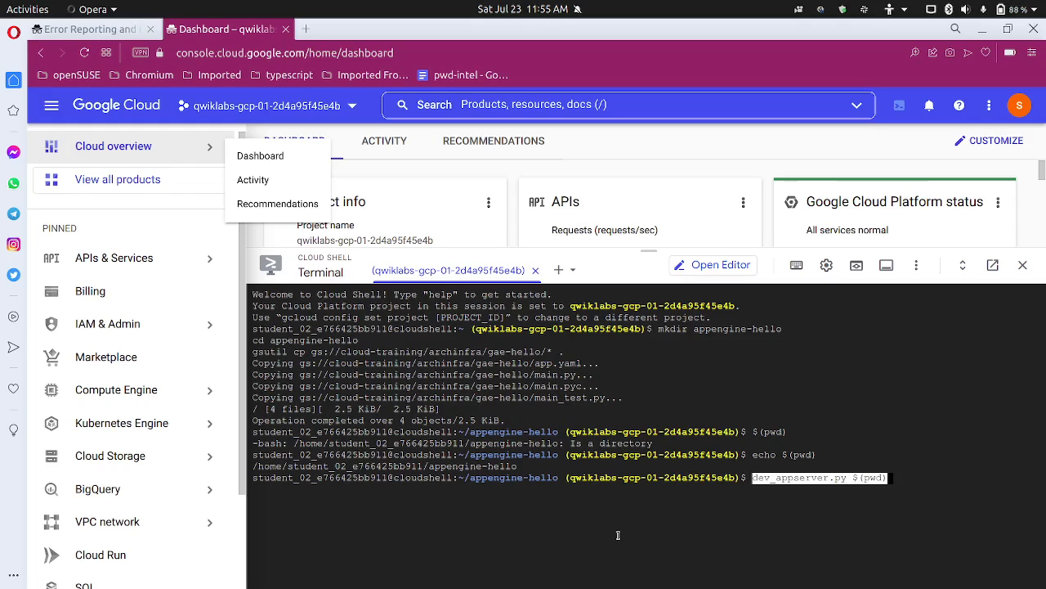
{"action": "key", "text": "Return"}
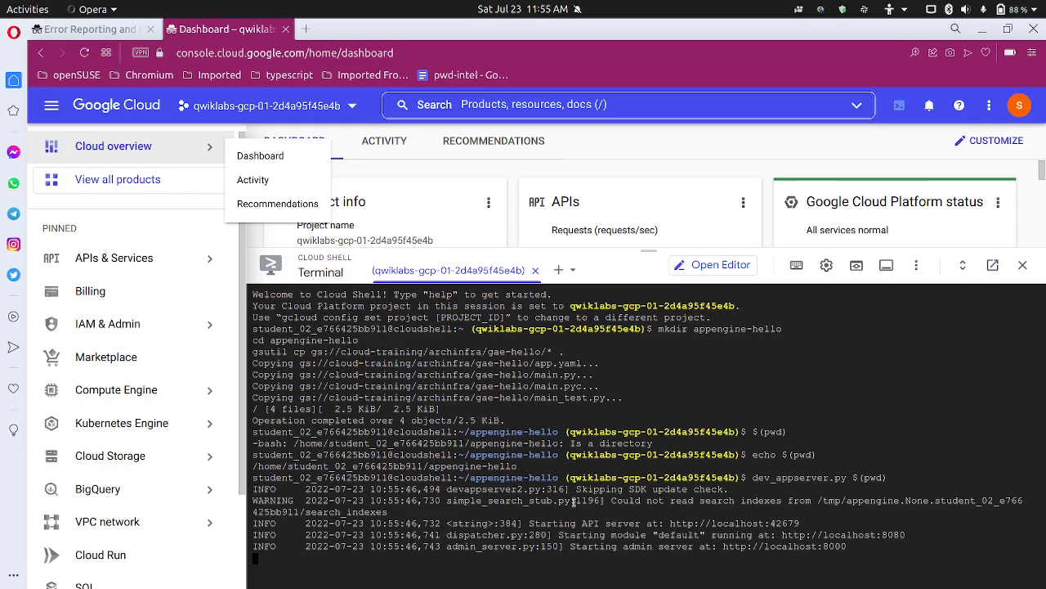
{"action": "left_click", "coordinate": [89, 28]}
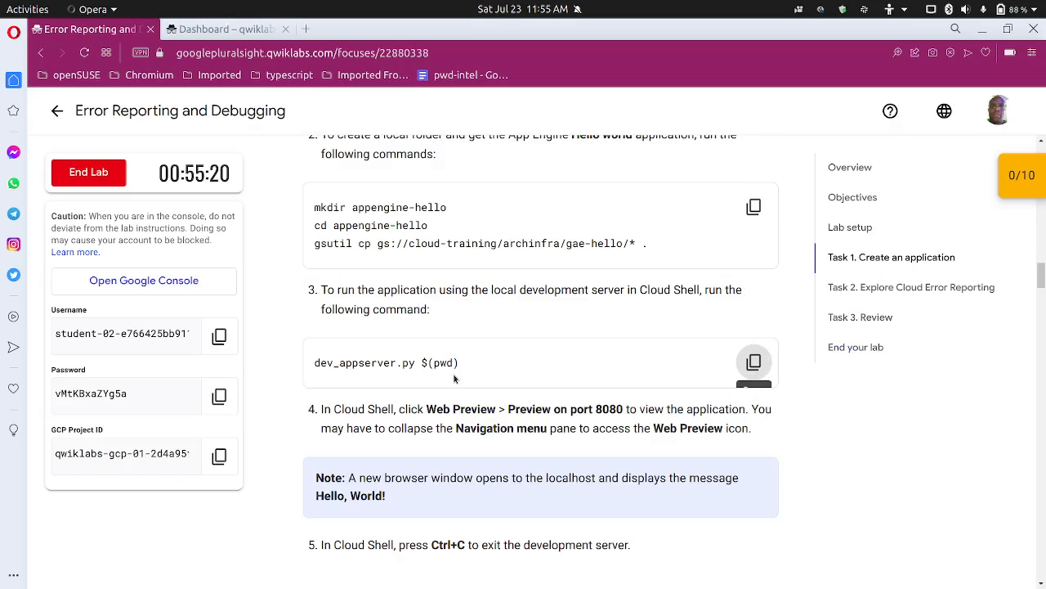
{"action": "scroll", "coordinate": [454, 379], "scroll_direction": "down", "scroll_amount": 2}
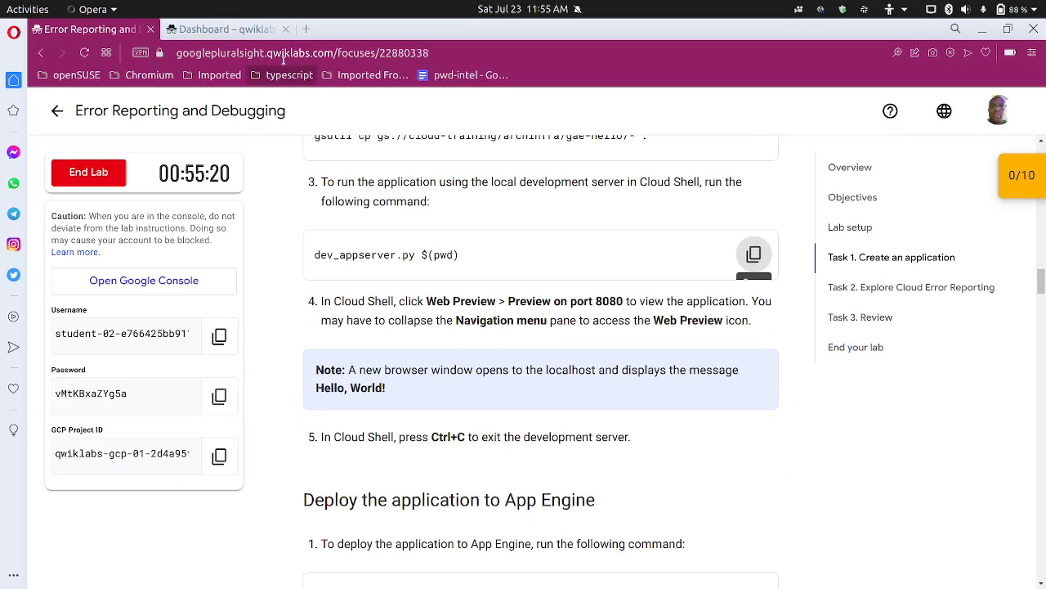
{"action": "left_click", "coordinate": [224, 29]}
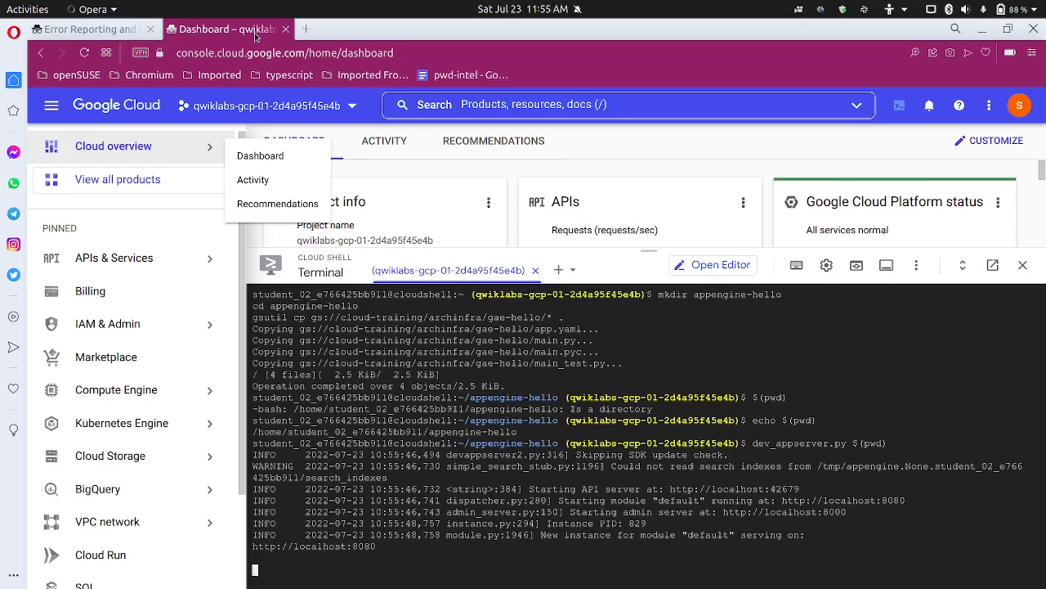
Step: Open the running application in Cloud Shell's Web Preview on port 8080 and enlarge the preview page to 110%
{"action": "left_click", "coordinate": [916, 266]}
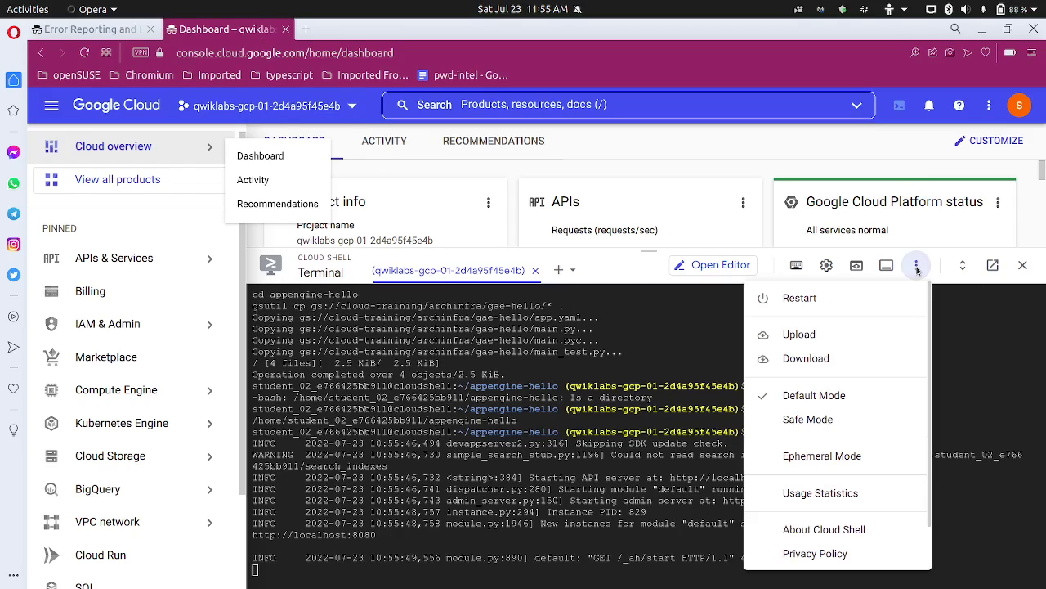
{"action": "left_click", "coordinate": [987, 318]}
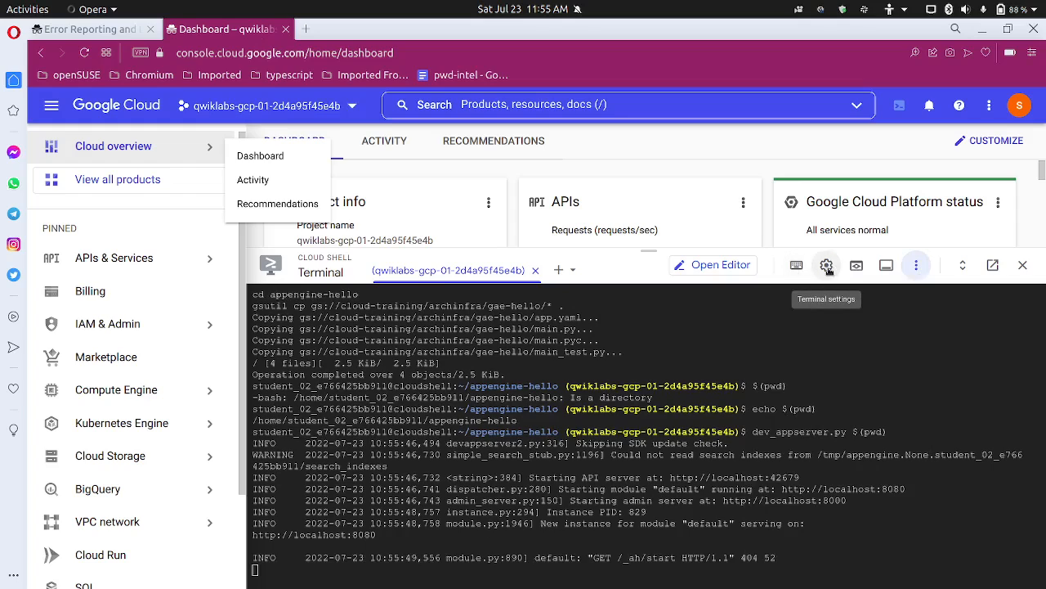
{"action": "left_click", "coordinate": [856, 265]}
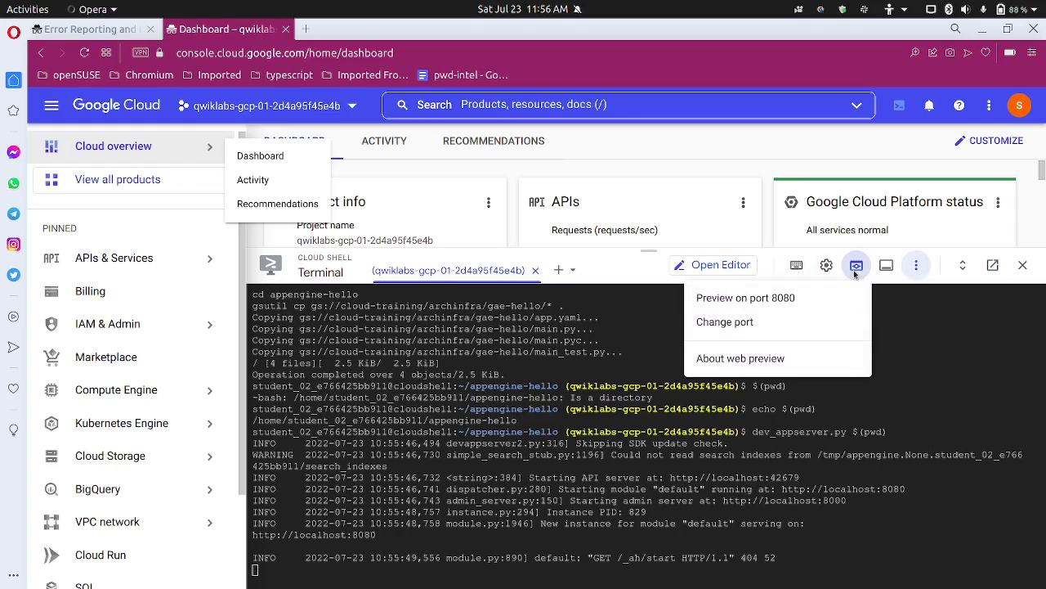
{"action": "left_click", "coordinate": [776, 297]}
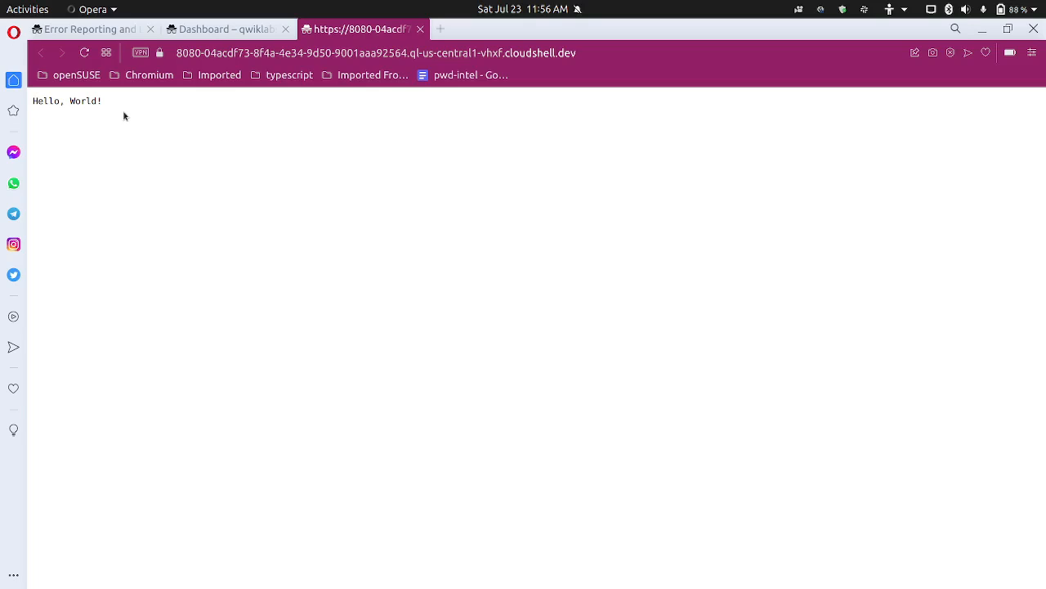
{"action": "key", "text": "ctrl+plus"}
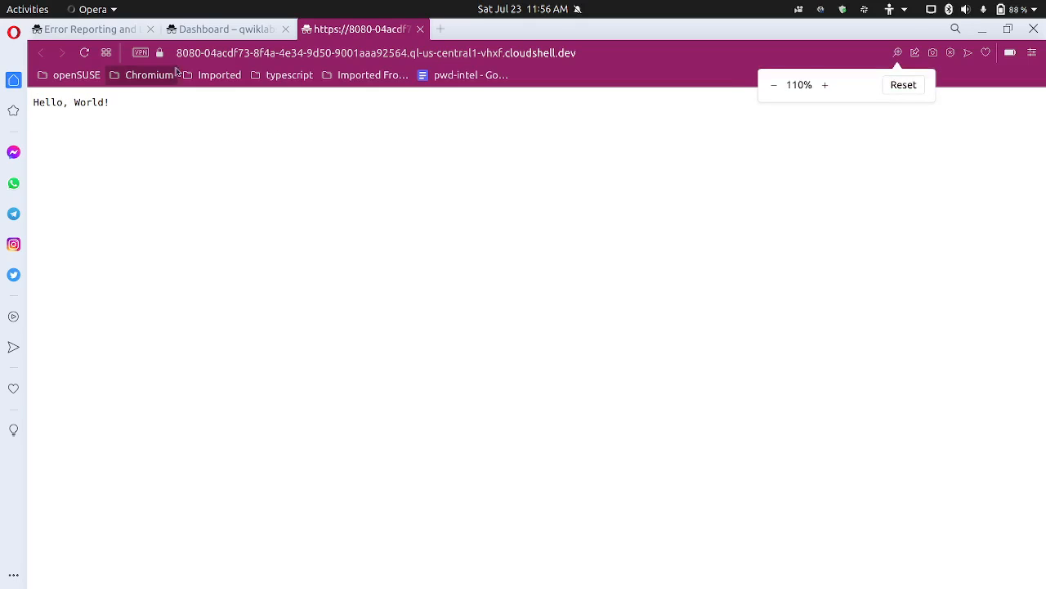
Step: Read the lab's instructions for exiting the server and deploying to App Engine, and copy the gcloud app deploy app.yaml command
{"action": "left_click", "coordinate": [99, 30]}
{"action": "scroll", "coordinate": [416, 359], "scroll_direction": "down", "scroll_amount": 2}
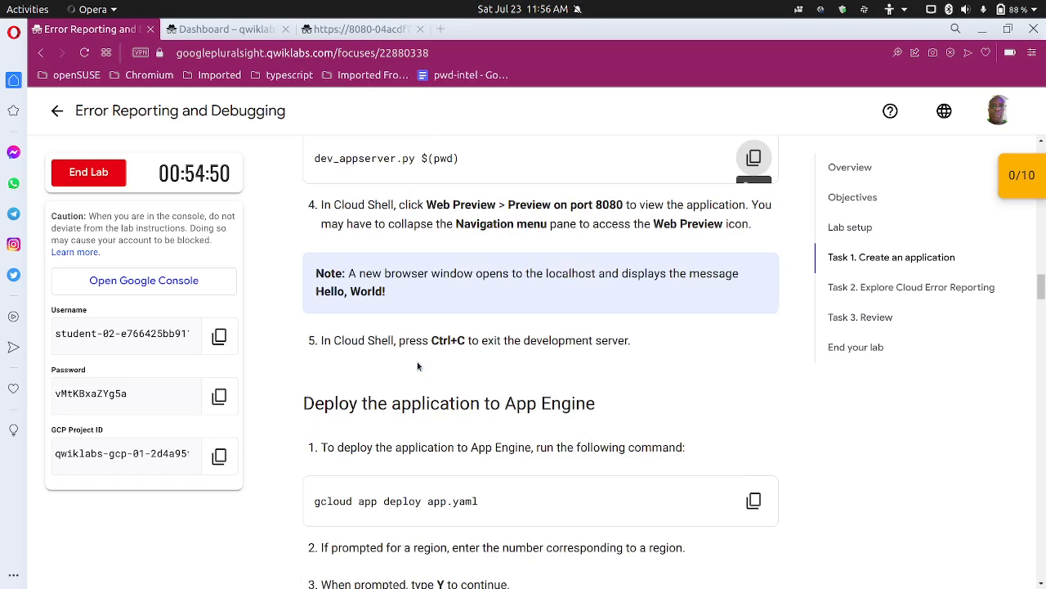
{"action": "scroll", "coordinate": [418, 365], "scroll_direction": "up", "scroll_amount": 1}
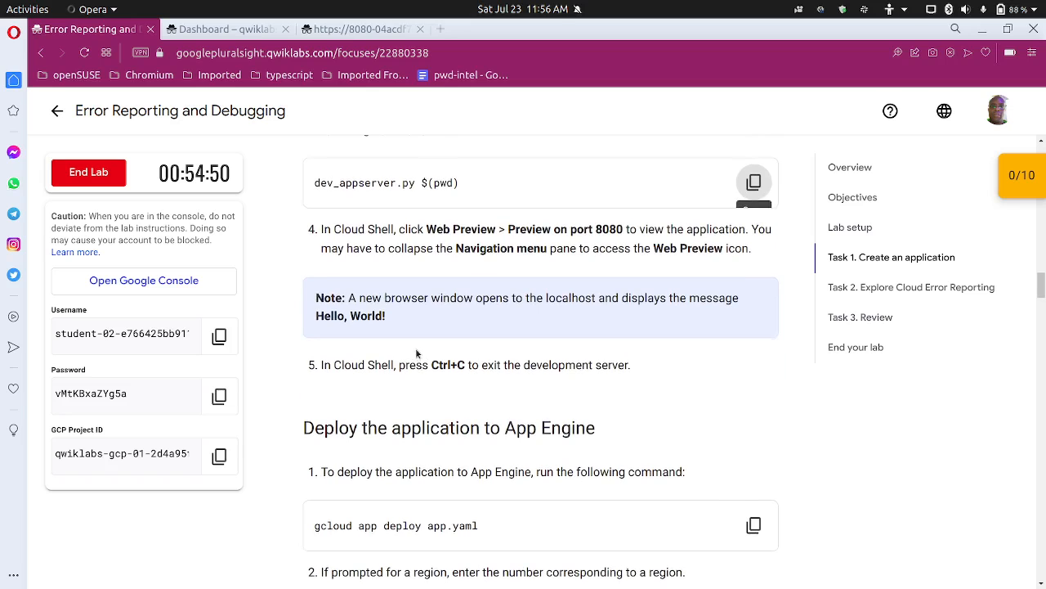
{"action": "scroll", "coordinate": [416, 353], "scroll_direction": "up", "scroll_amount": 1}
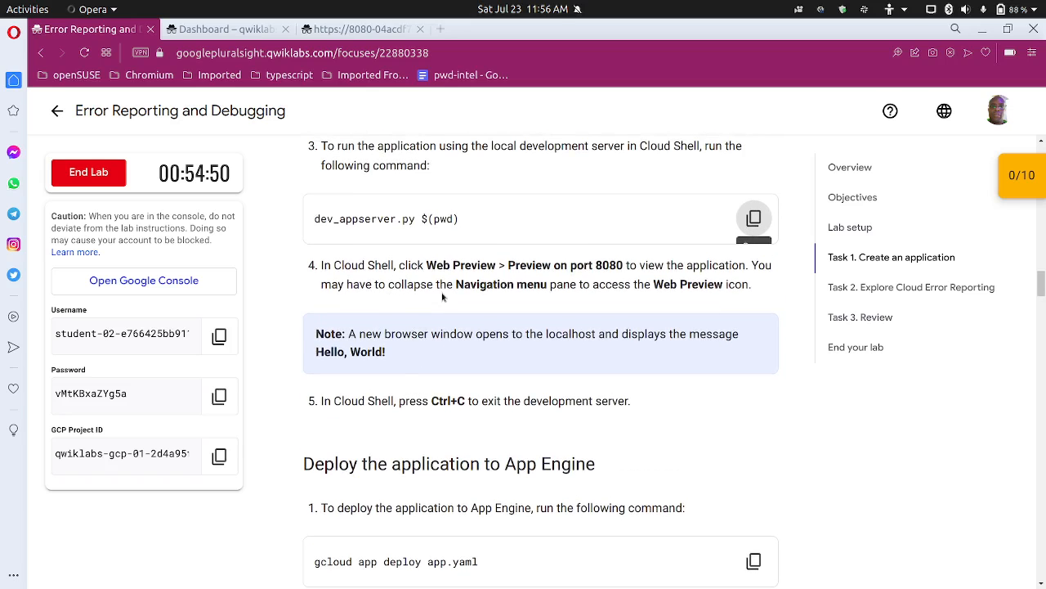
{"action": "scroll", "coordinate": [446, 308], "scroll_direction": "down", "scroll_amount": 2}
{"action": "scroll", "coordinate": [471, 349], "scroll_direction": "down", "scroll_amount": 2}
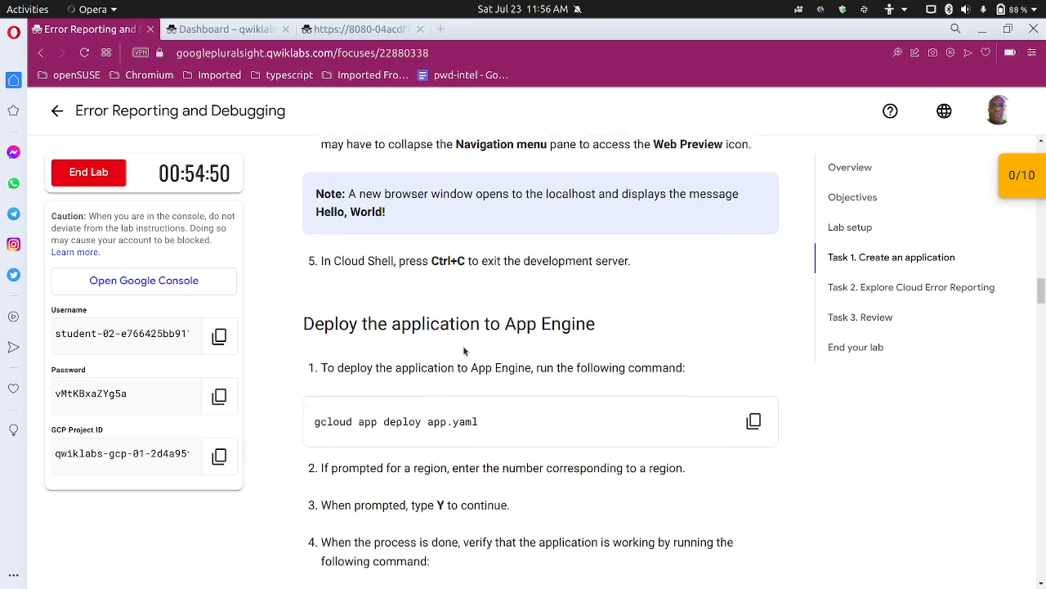
{"action": "scroll", "coordinate": [476, 347], "scroll_direction": "down", "scroll_amount": 3}
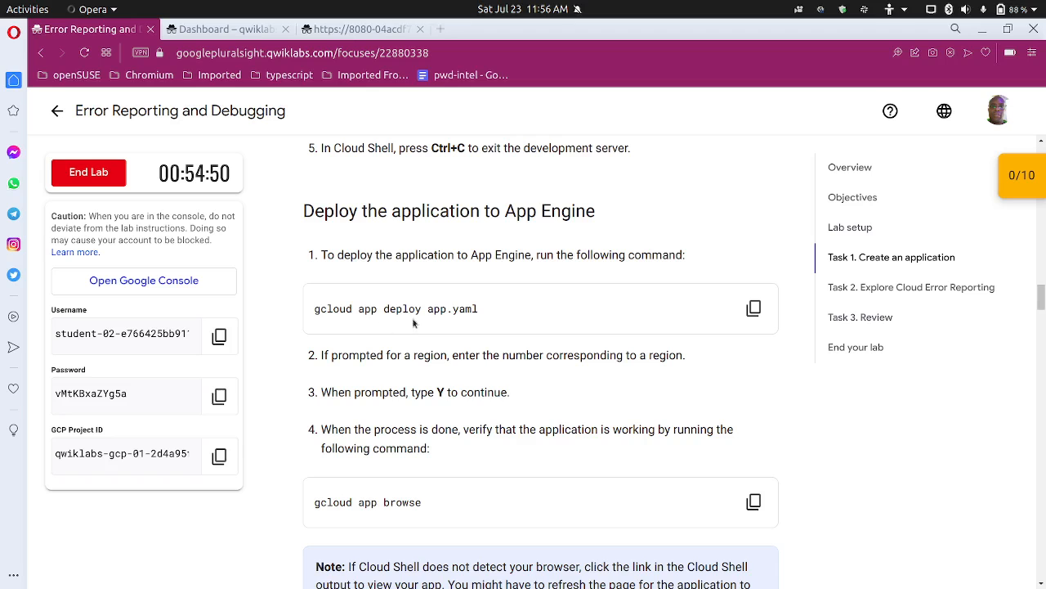
{"action": "left_click", "coordinate": [754, 308]}
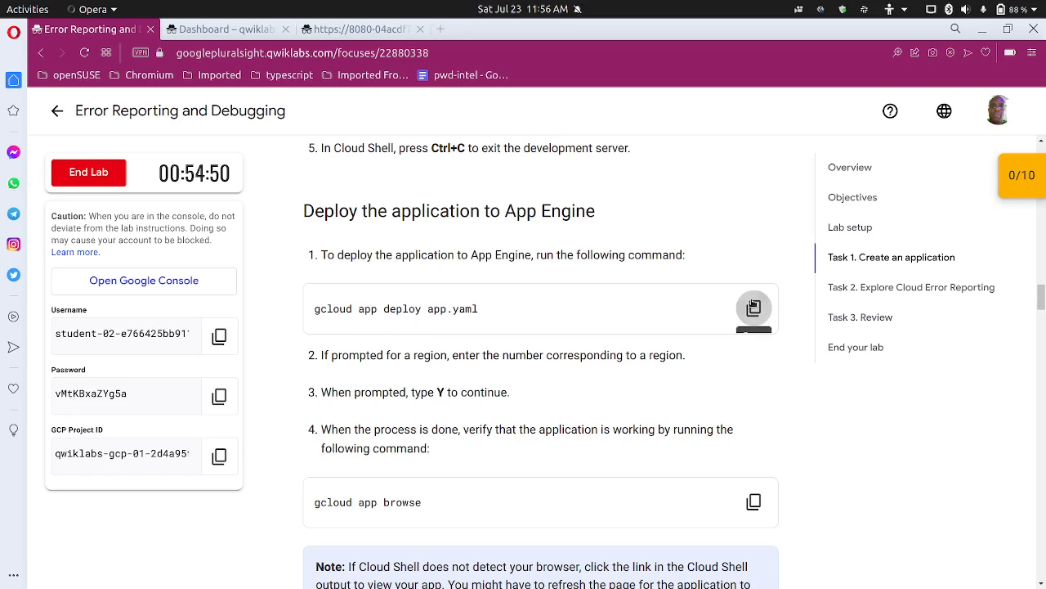
Step: Stop the local development server running in Cloud Shell
{"action": "left_click", "coordinate": [253, 31]}
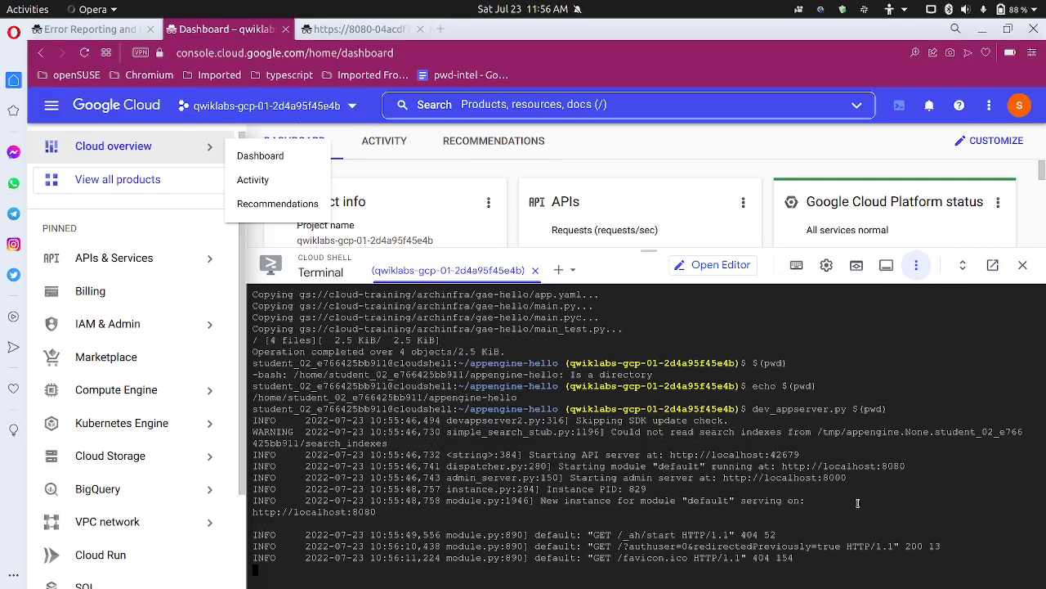
{"action": "key", "text": "ctrl+c"}
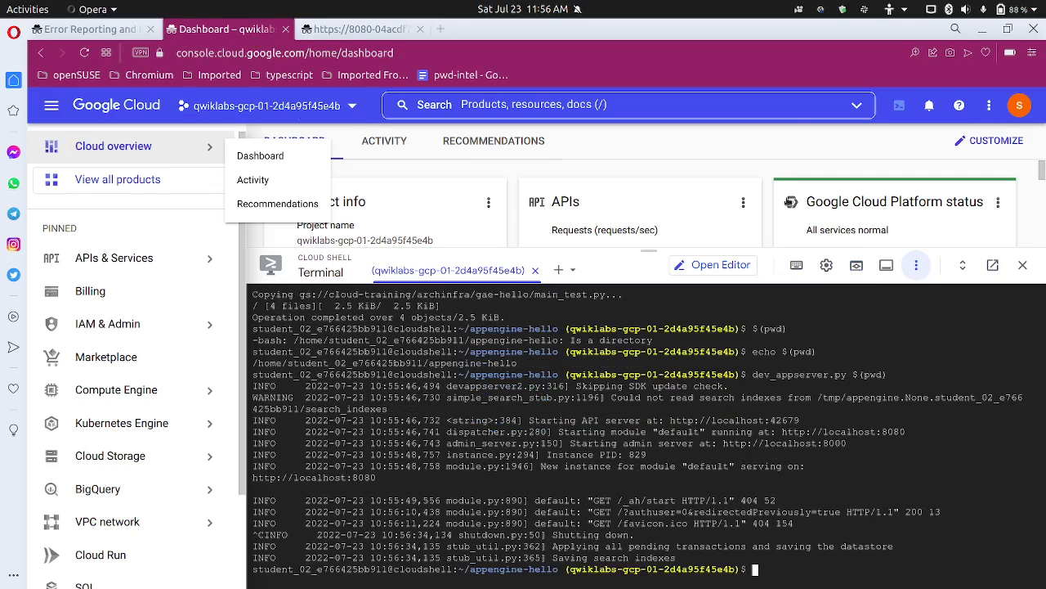
{"action": "left_click", "coordinate": [822, 9]}
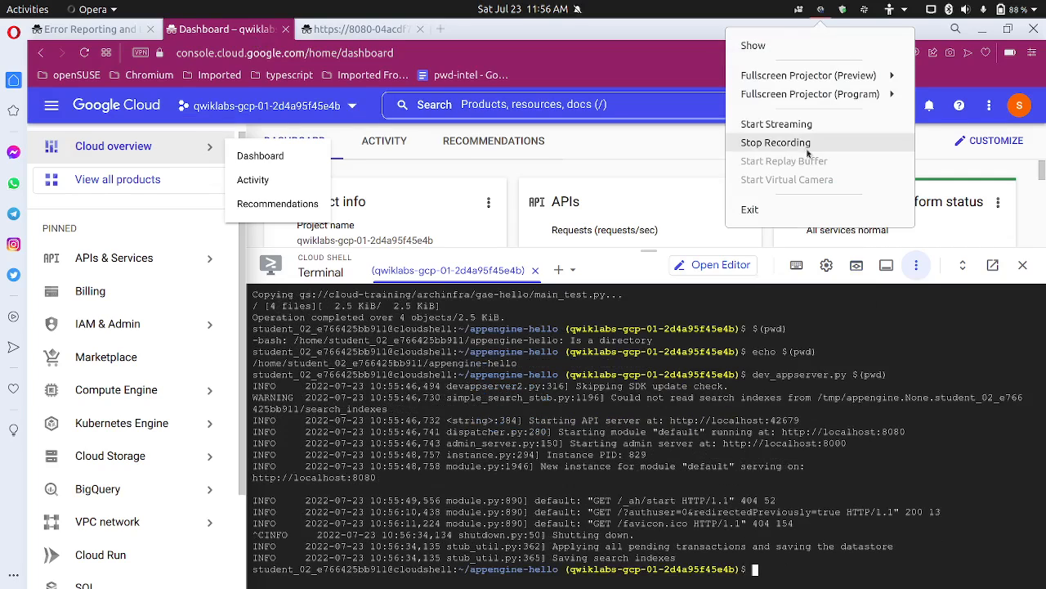
{"action": "left_click", "coordinate": [808, 152]}
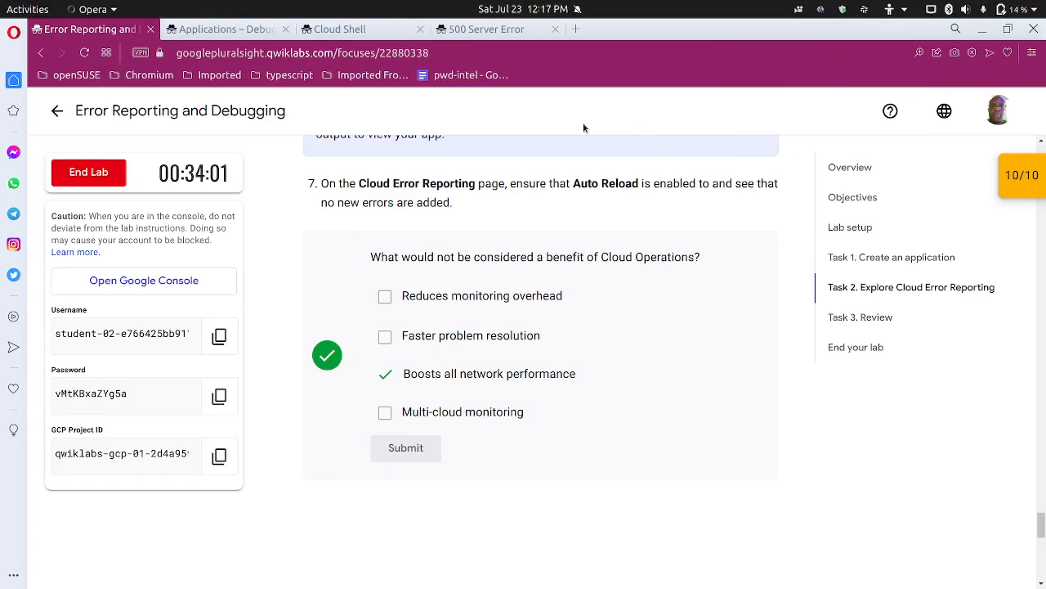
{"action": "scroll", "coordinate": [573, 142], "scroll_direction": "up", "scroll_amount": 1}
{"action": "scroll", "coordinate": [499, 368], "scroll_direction": "down", "scroll_amount": 2}
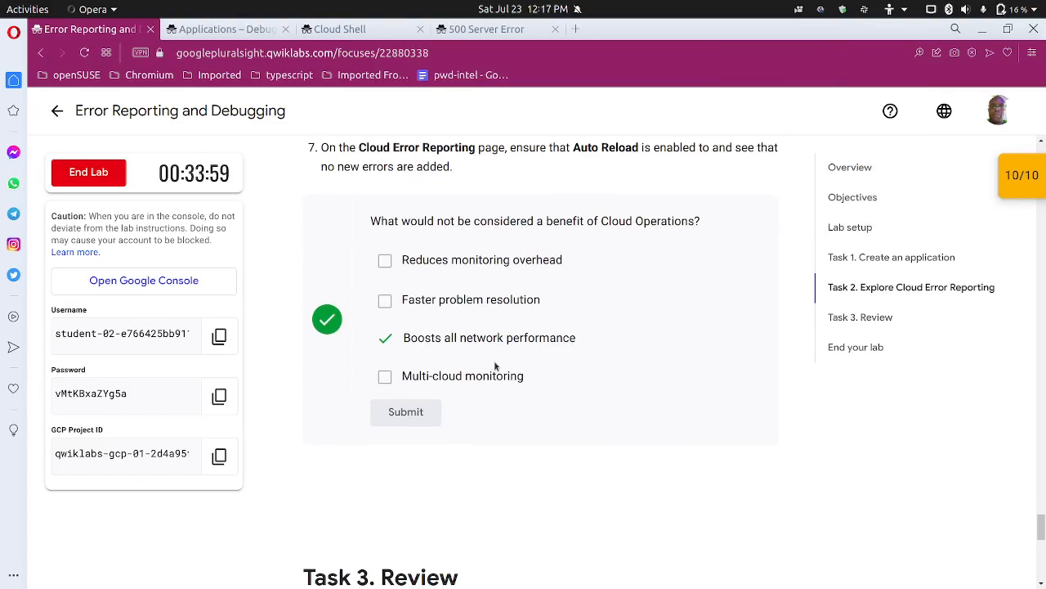
Step: Review the final Cloud Error Reporting instruction in Task 2, and reload the deployed App Engine application's page
{"action": "scroll", "coordinate": [466, 353], "scroll_direction": "up", "scroll_amount": 1}
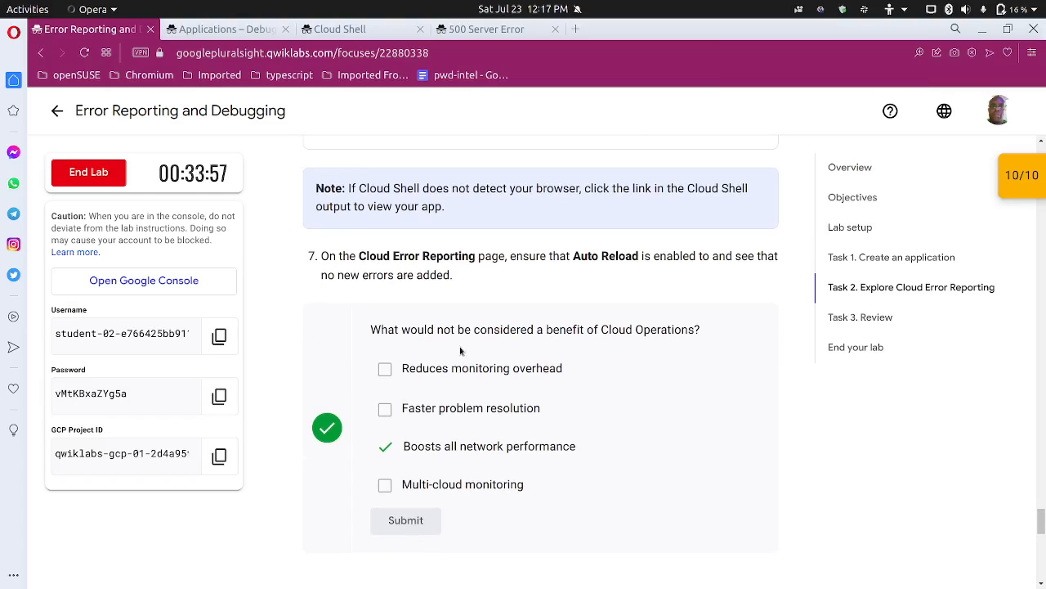
{"action": "scroll", "coordinate": [466, 347], "scroll_direction": "down", "scroll_amount": 1}
{"action": "scroll", "coordinate": [457, 347], "scroll_direction": "up", "scroll_amount": 1}
{"action": "scroll", "coordinate": [456, 346], "scroll_direction": "down", "scroll_amount": 1}
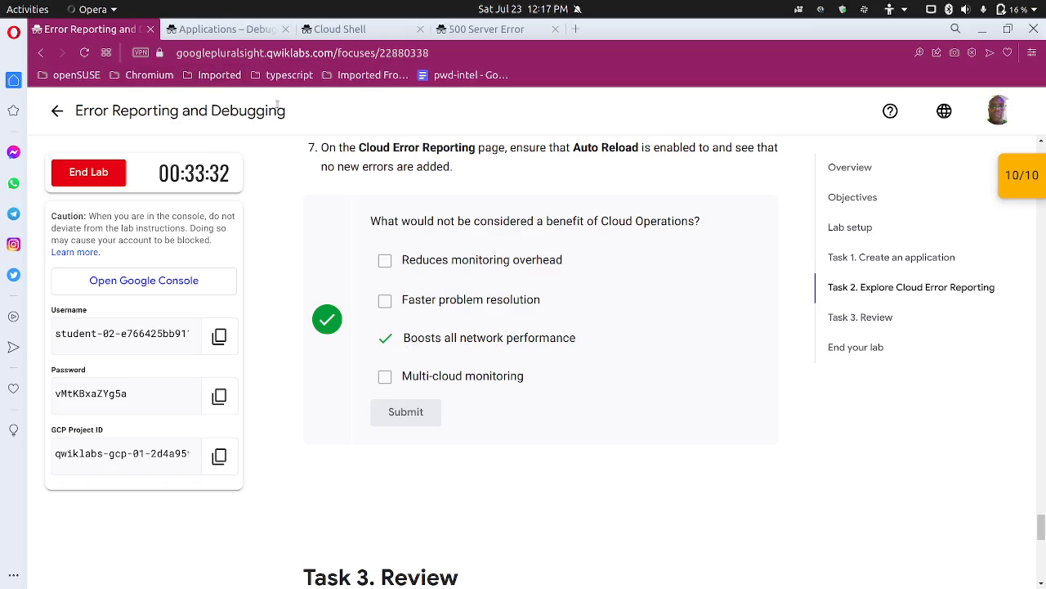
{"action": "left_click", "coordinate": [233, 30]}
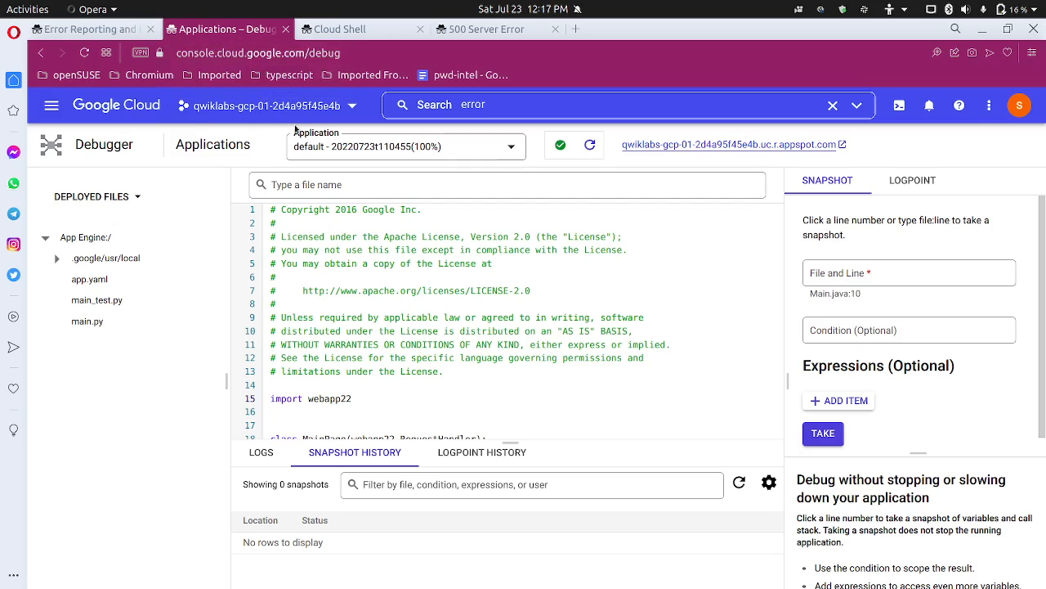
{"action": "left_click", "coordinate": [339, 29]}
{"action": "left_click", "coordinate": [513, 30]}
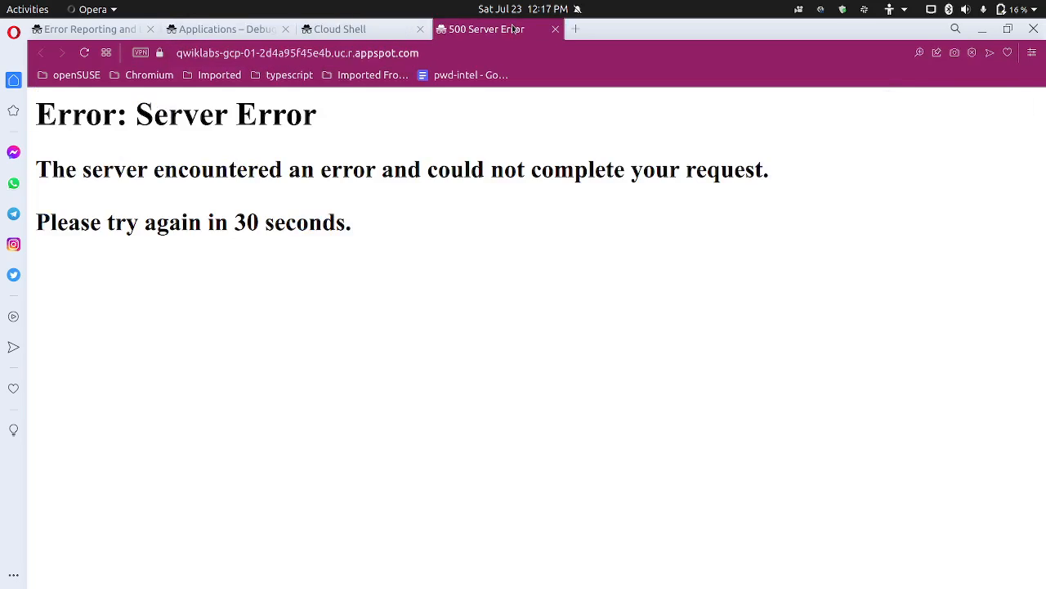
{"action": "left_click", "coordinate": [85, 53]}
Step: Review the lab's instructions for redeploying and verifying the application, the Cloud Operations quiz question, and the End your lab section
{"action": "left_click", "coordinate": [92, 29]}
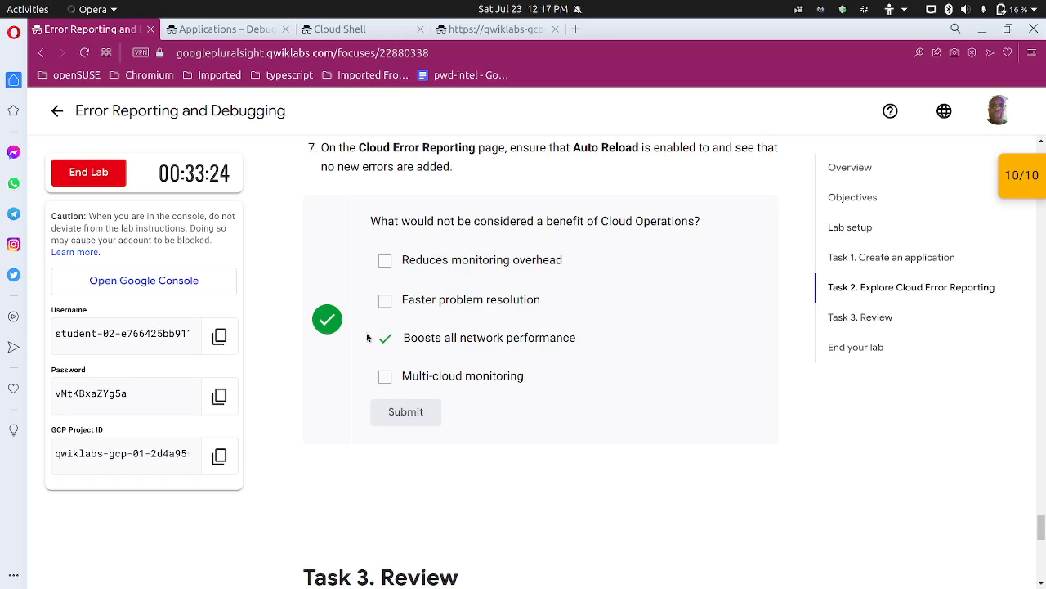
{"action": "scroll", "coordinate": [367, 336], "scroll_direction": "down", "scroll_amount": 6}
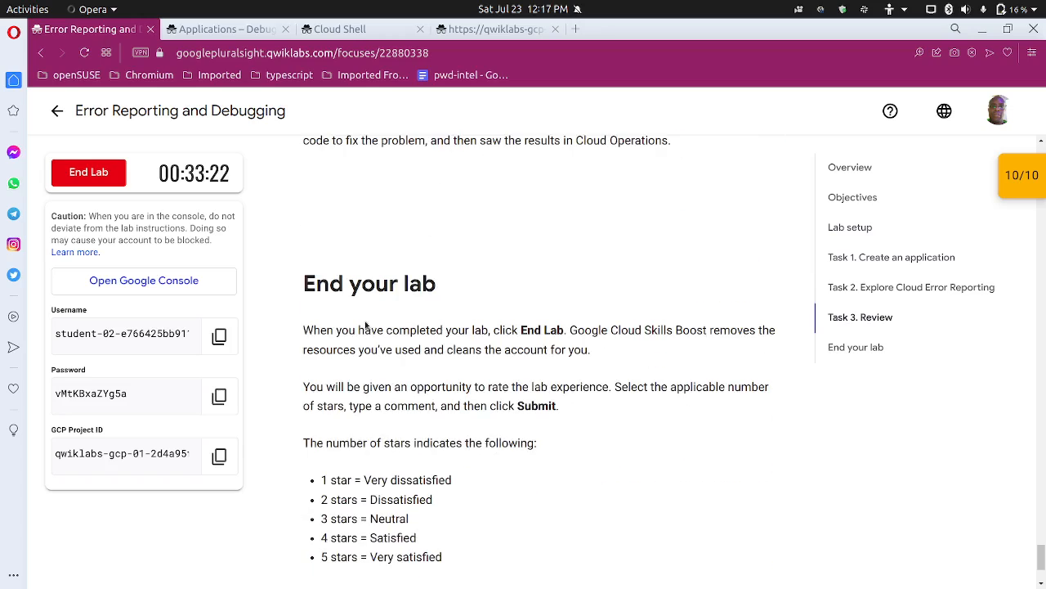
{"action": "scroll", "coordinate": [365, 325], "scroll_direction": "up", "scroll_amount": 10}
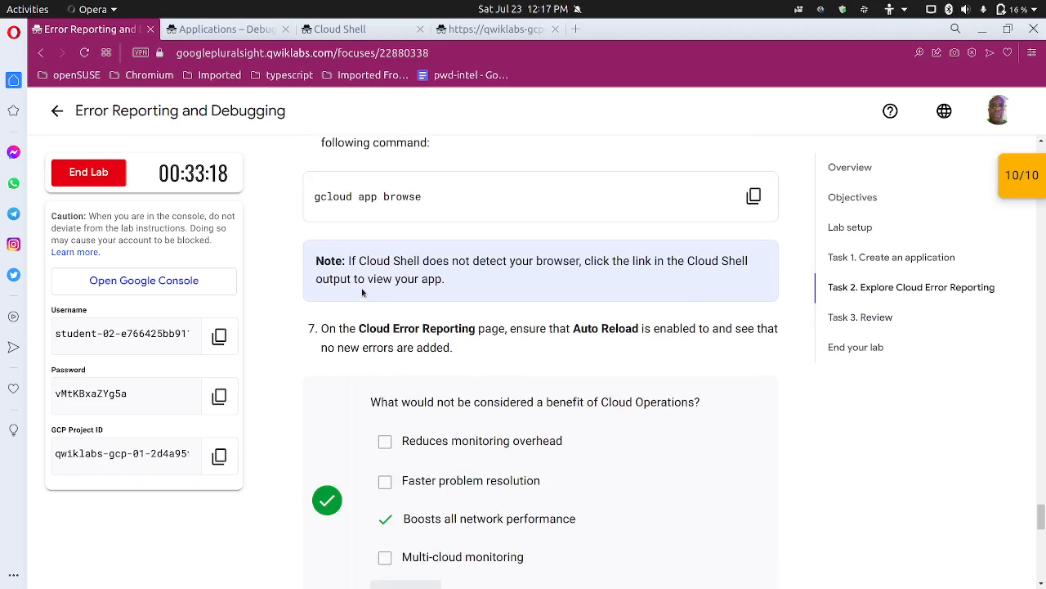
{"action": "scroll", "coordinate": [323, 394], "scroll_direction": "up", "scroll_amount": 2}
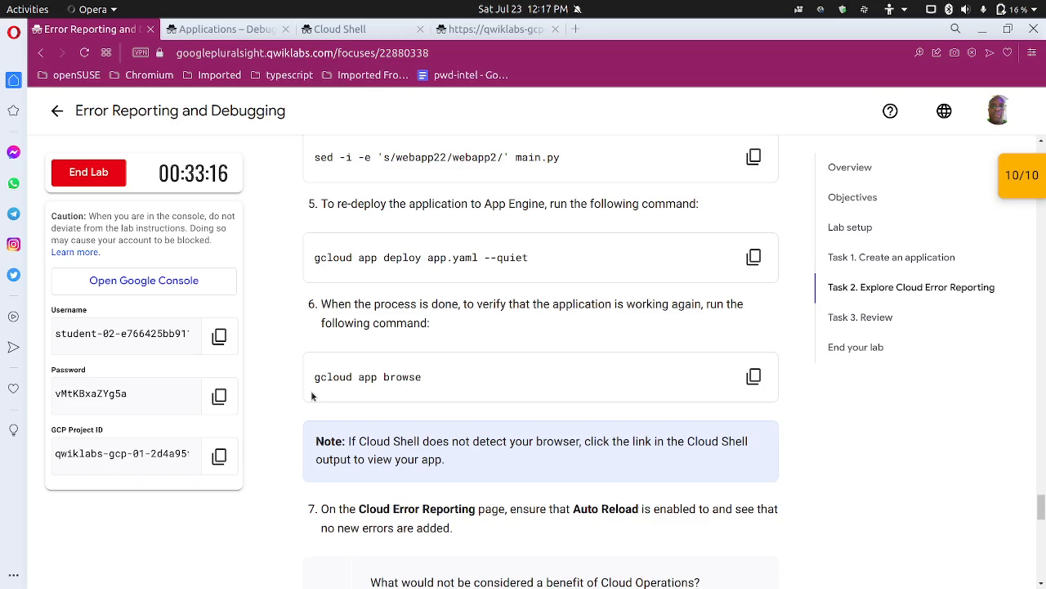
{"action": "scroll", "coordinate": [311, 396], "scroll_direction": "up", "scroll_amount": 1}
{"action": "scroll", "coordinate": [312, 395], "scroll_direction": "down", "scroll_amount": 6}
{"action": "scroll", "coordinate": [310, 390], "scroll_direction": "up", "scroll_amount": 1}
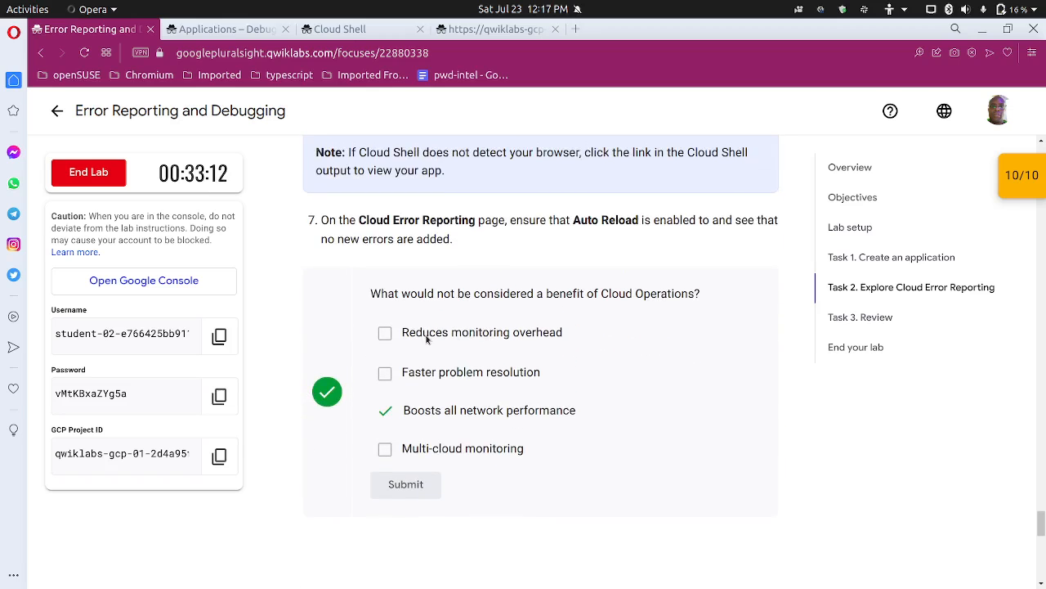
{"action": "scroll", "coordinate": [495, 380], "scroll_direction": "down", "scroll_amount": 1}
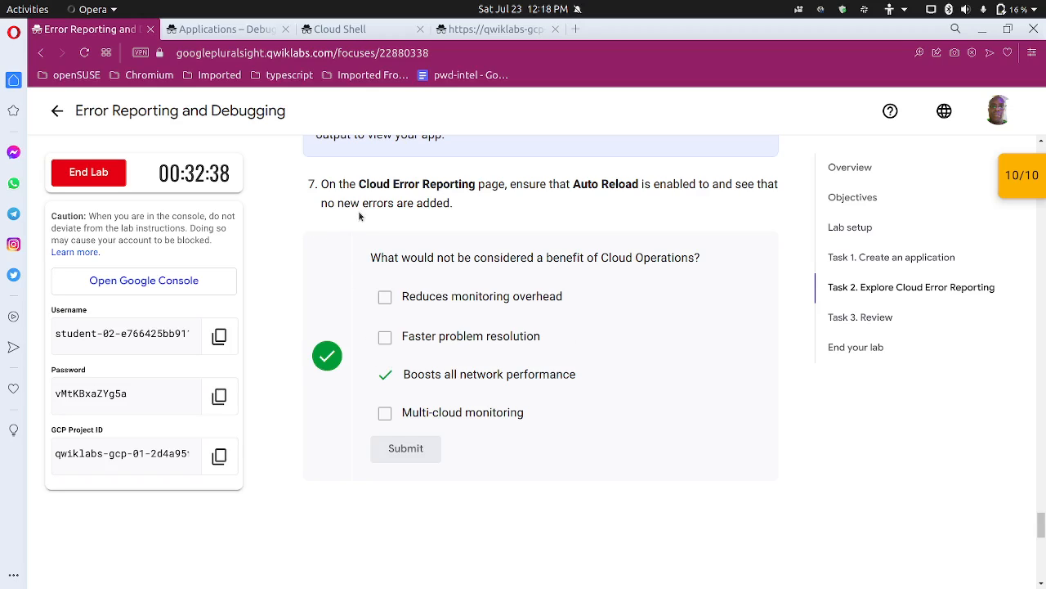
Step: Close the Debugger, Cloud Shell and deployed application pages, leaving the Cloud Shell site despite unsaved changes
{"action": "left_click", "coordinate": [286, 29]}
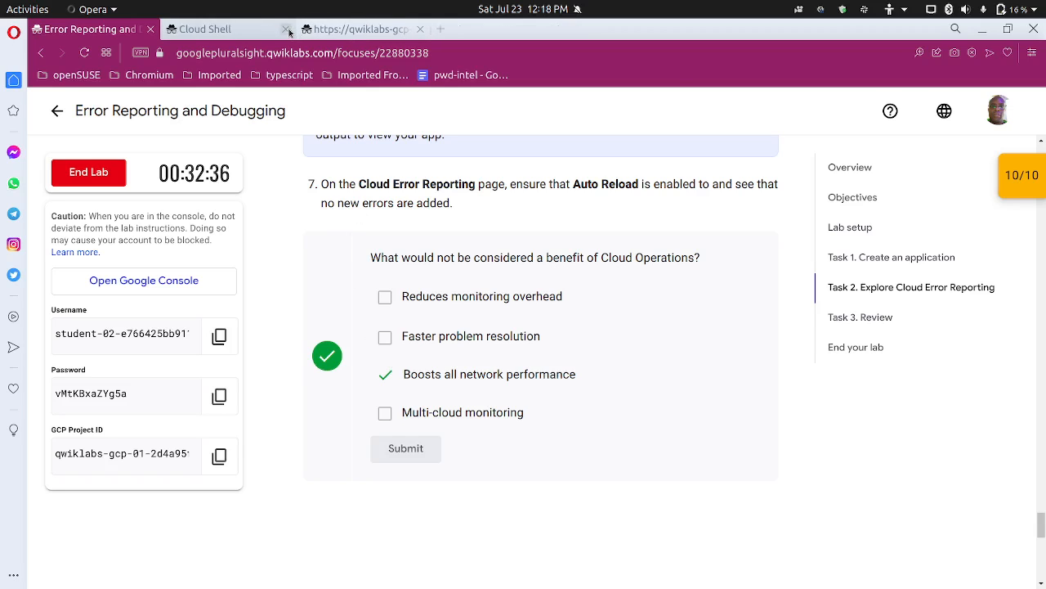
{"action": "left_click", "coordinate": [288, 31]}
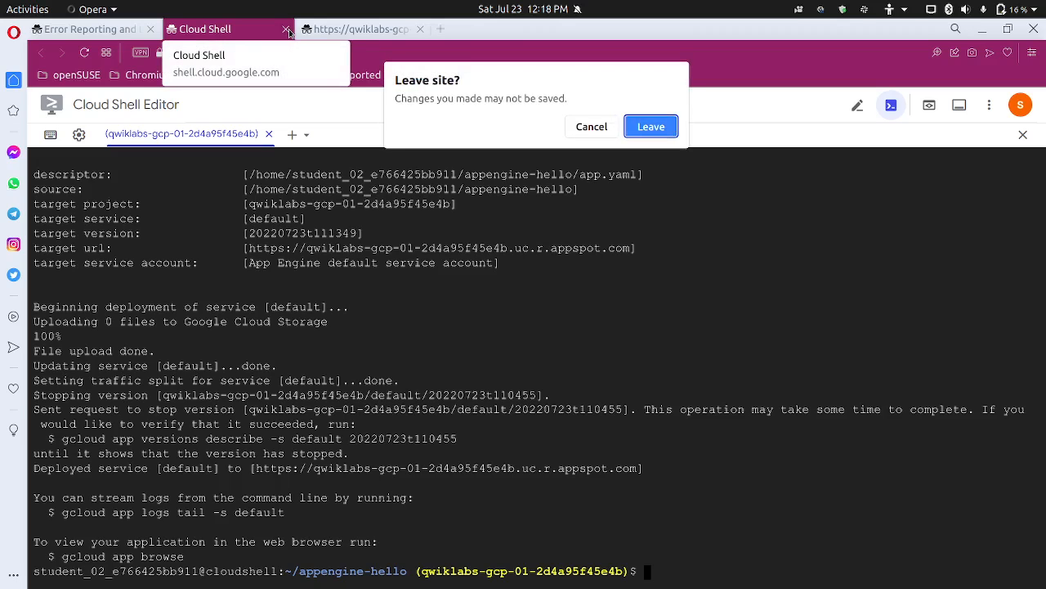
{"action": "left_click", "coordinate": [650, 126]}
{"action": "left_click", "coordinate": [285, 30]}
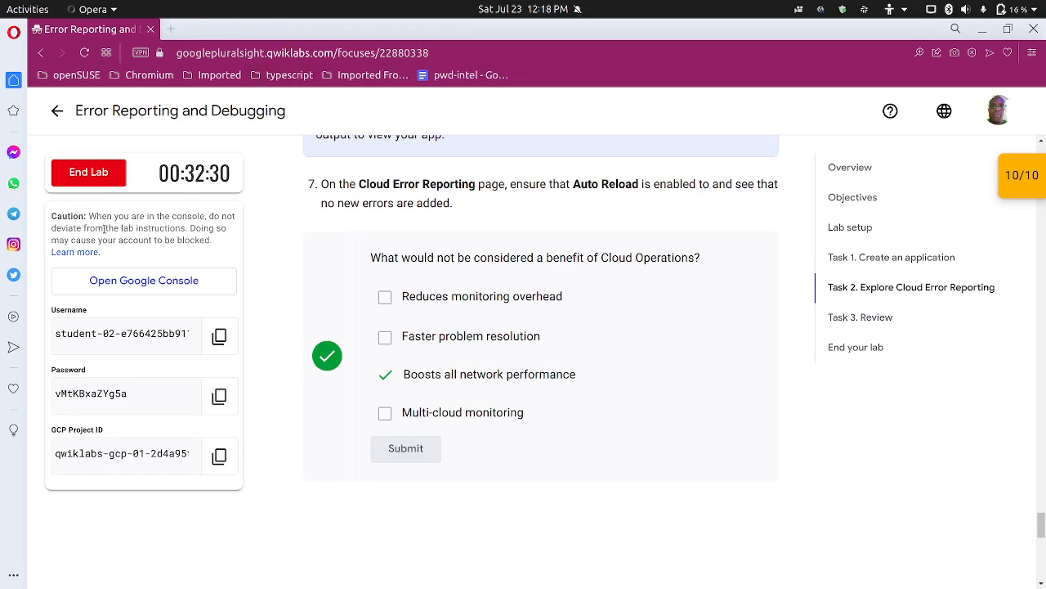
Step: End the Error Reporting and Debugging lab and confirm the submission
{"action": "left_click", "coordinate": [101, 182]}
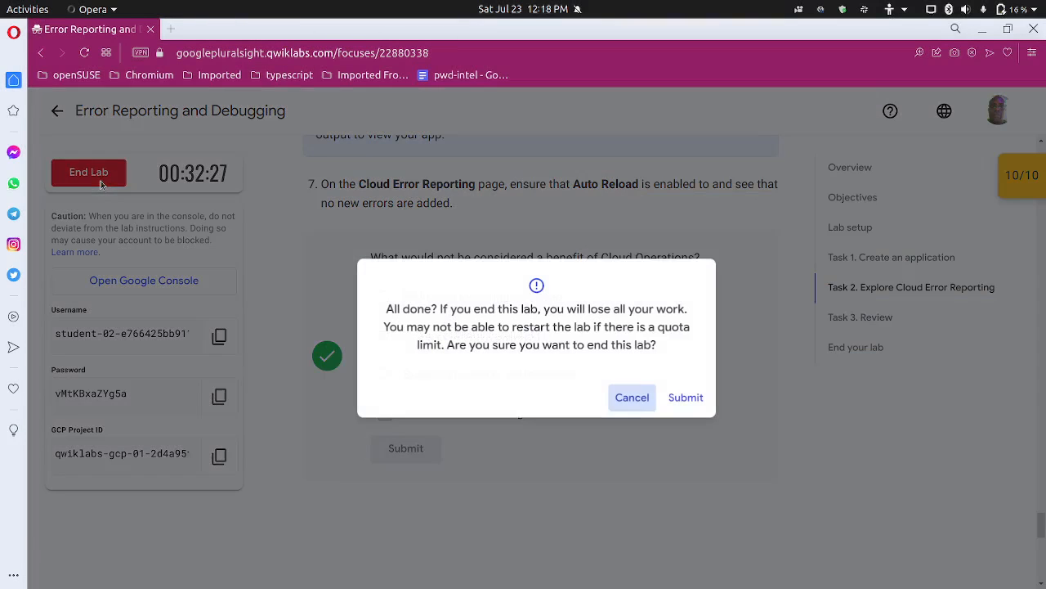
{"action": "left_click", "coordinate": [700, 398]}
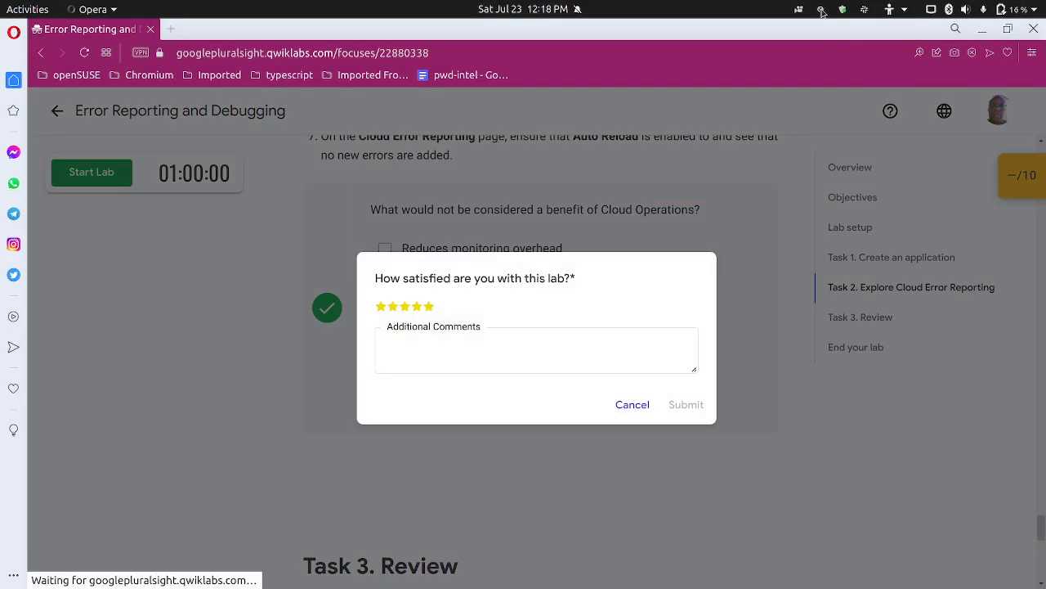
{"action": "left_click", "coordinate": [822, 11]}
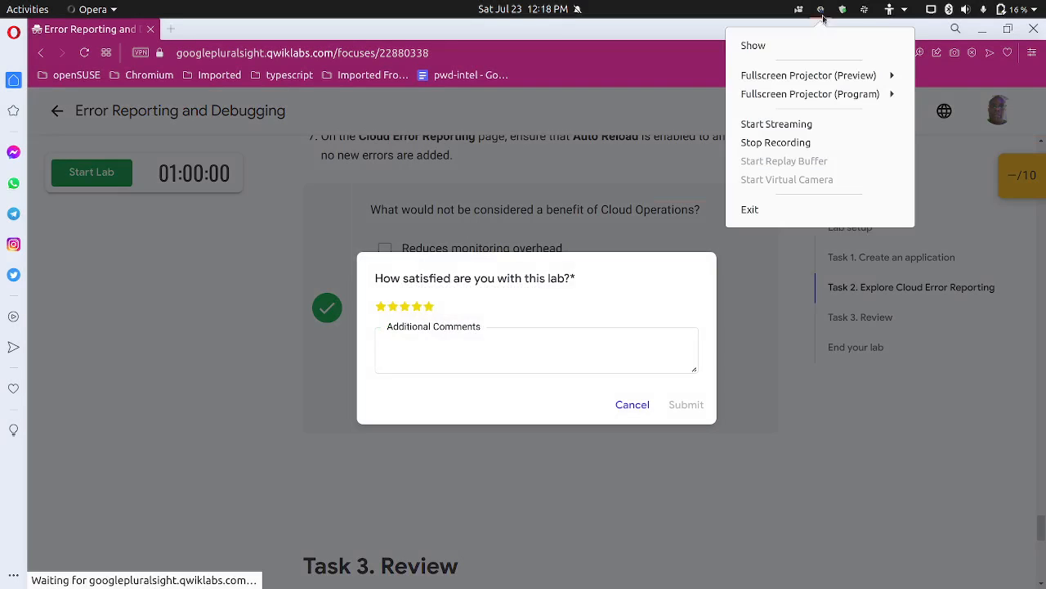